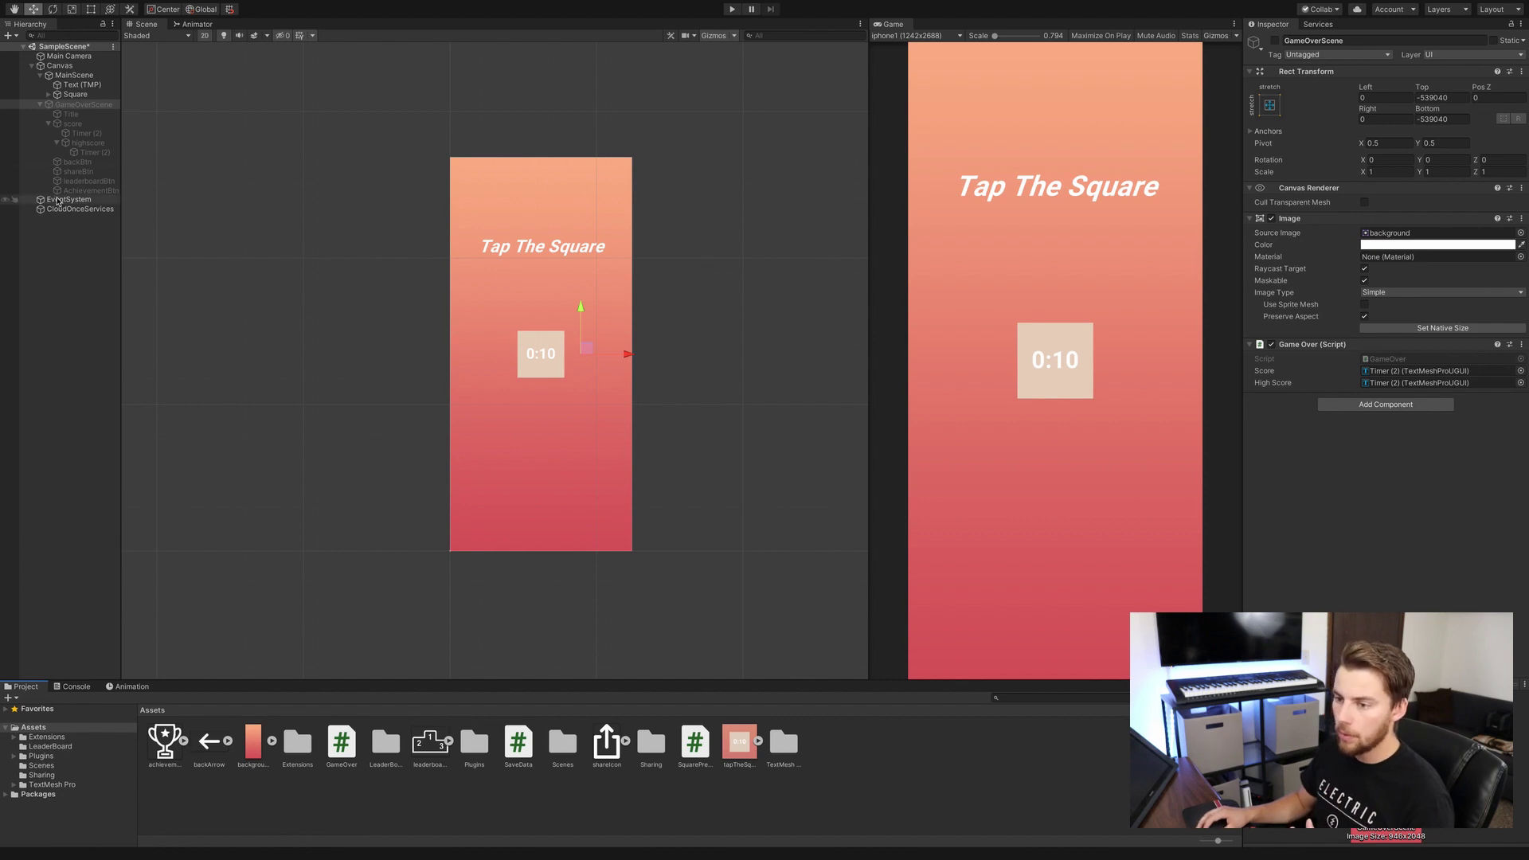
Make the GameOverScene object active, then select AchievementBtn in the Hierarchy
click(80, 210)
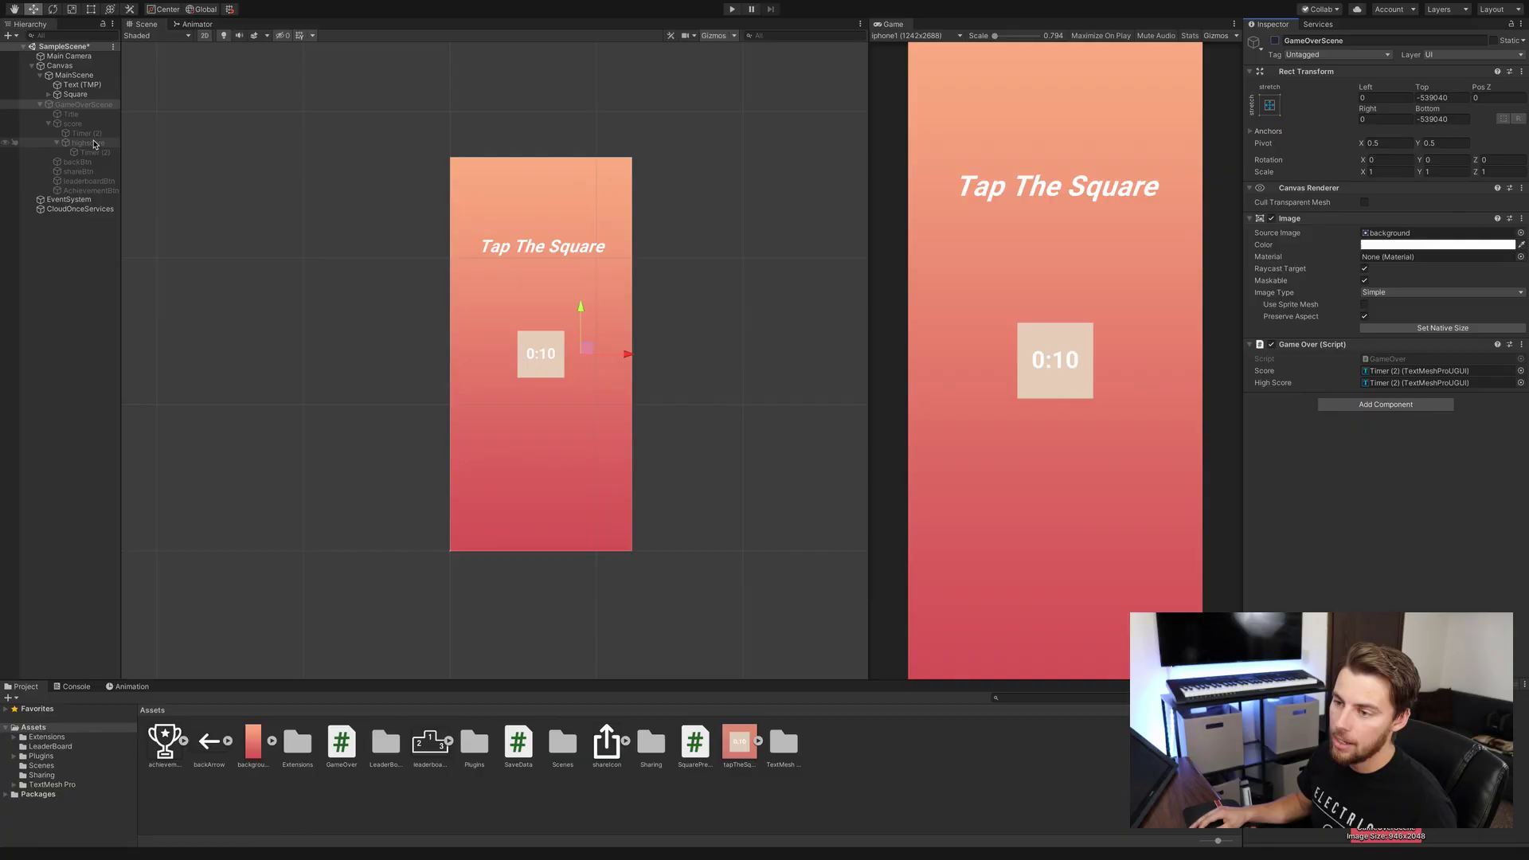
click(70, 106)
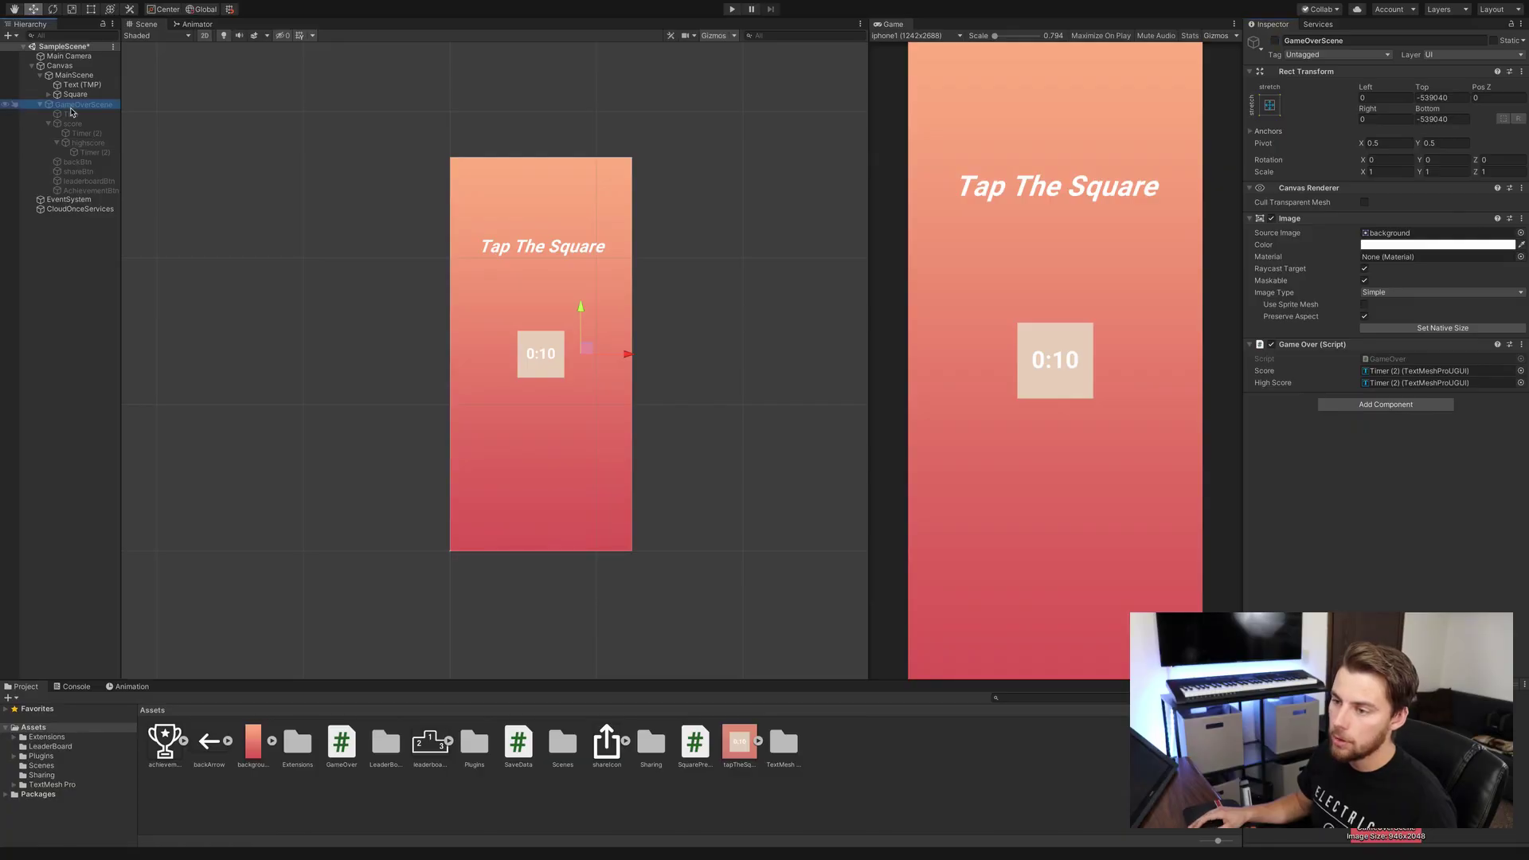
click(1276, 41)
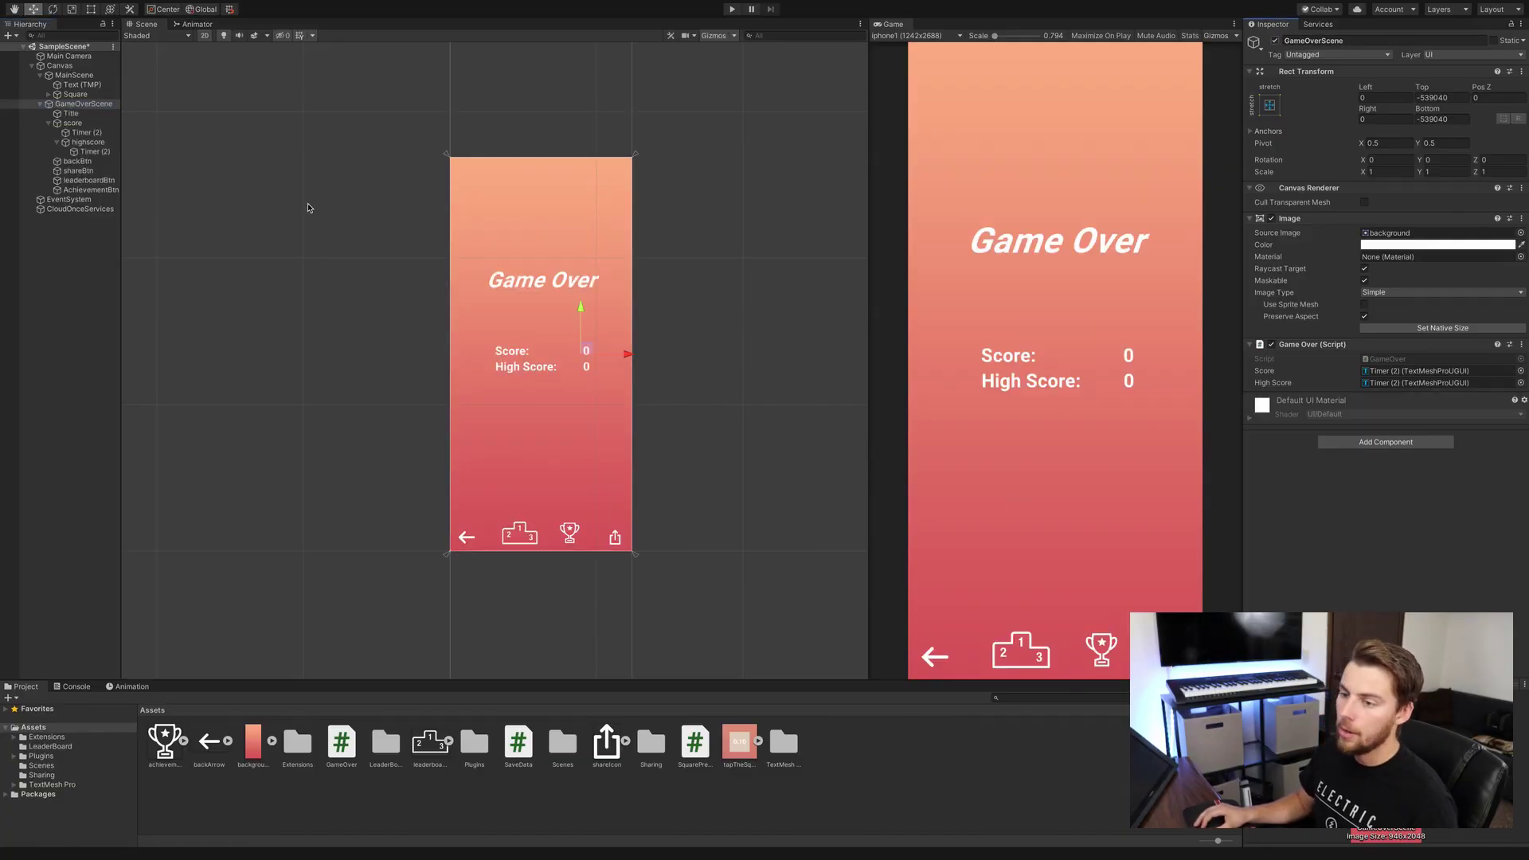
click(100, 190)
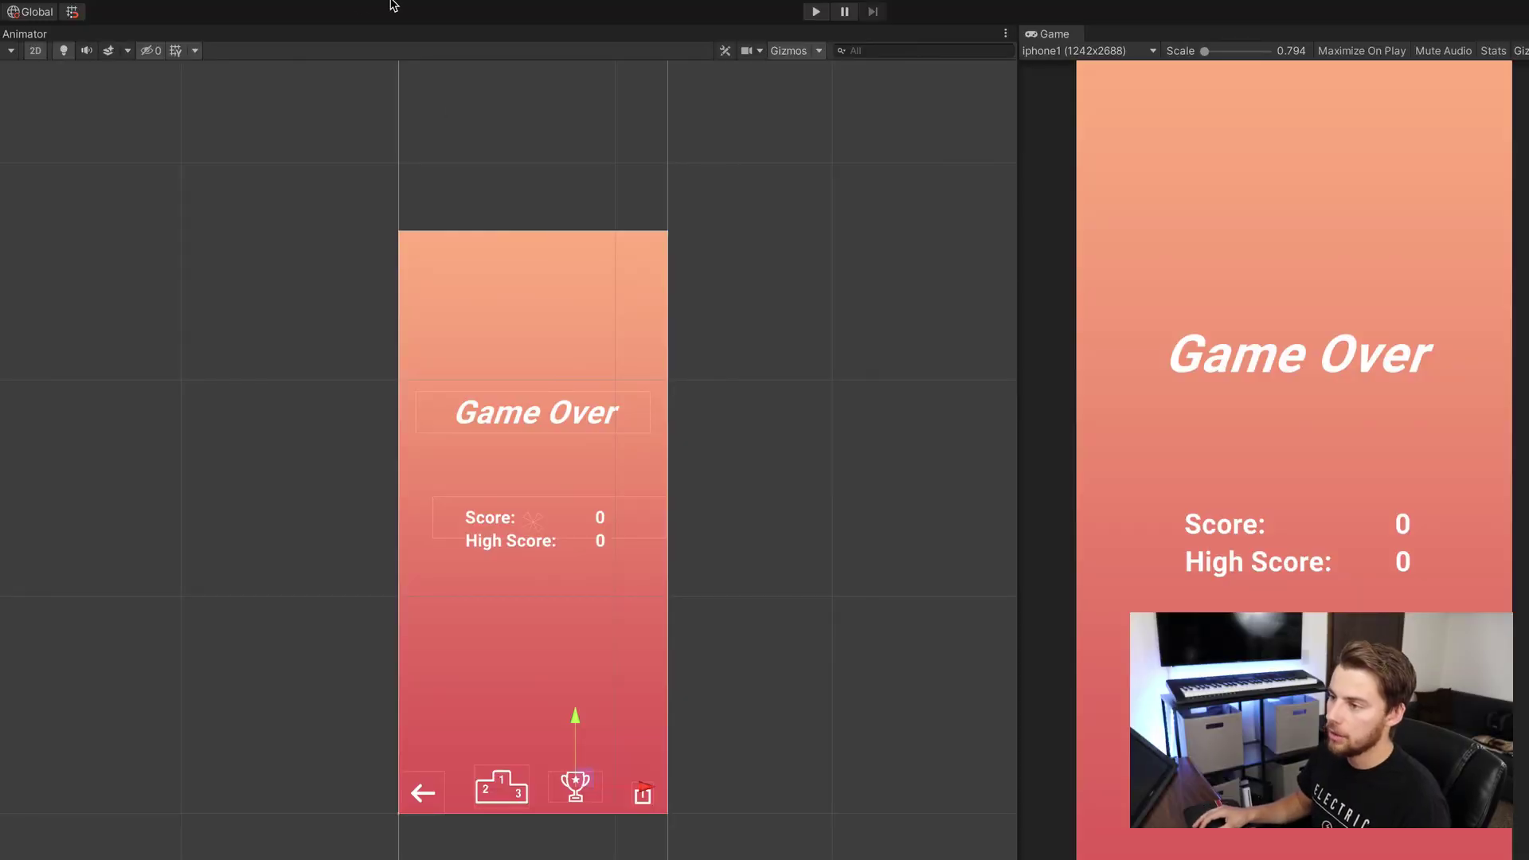
Open the CloudOnce Editor's Cloud IDs and add an achievement with internal ID tapSquare20
mouse_move(360, 7)
click(174, 8)
mouse_move(193, 92)
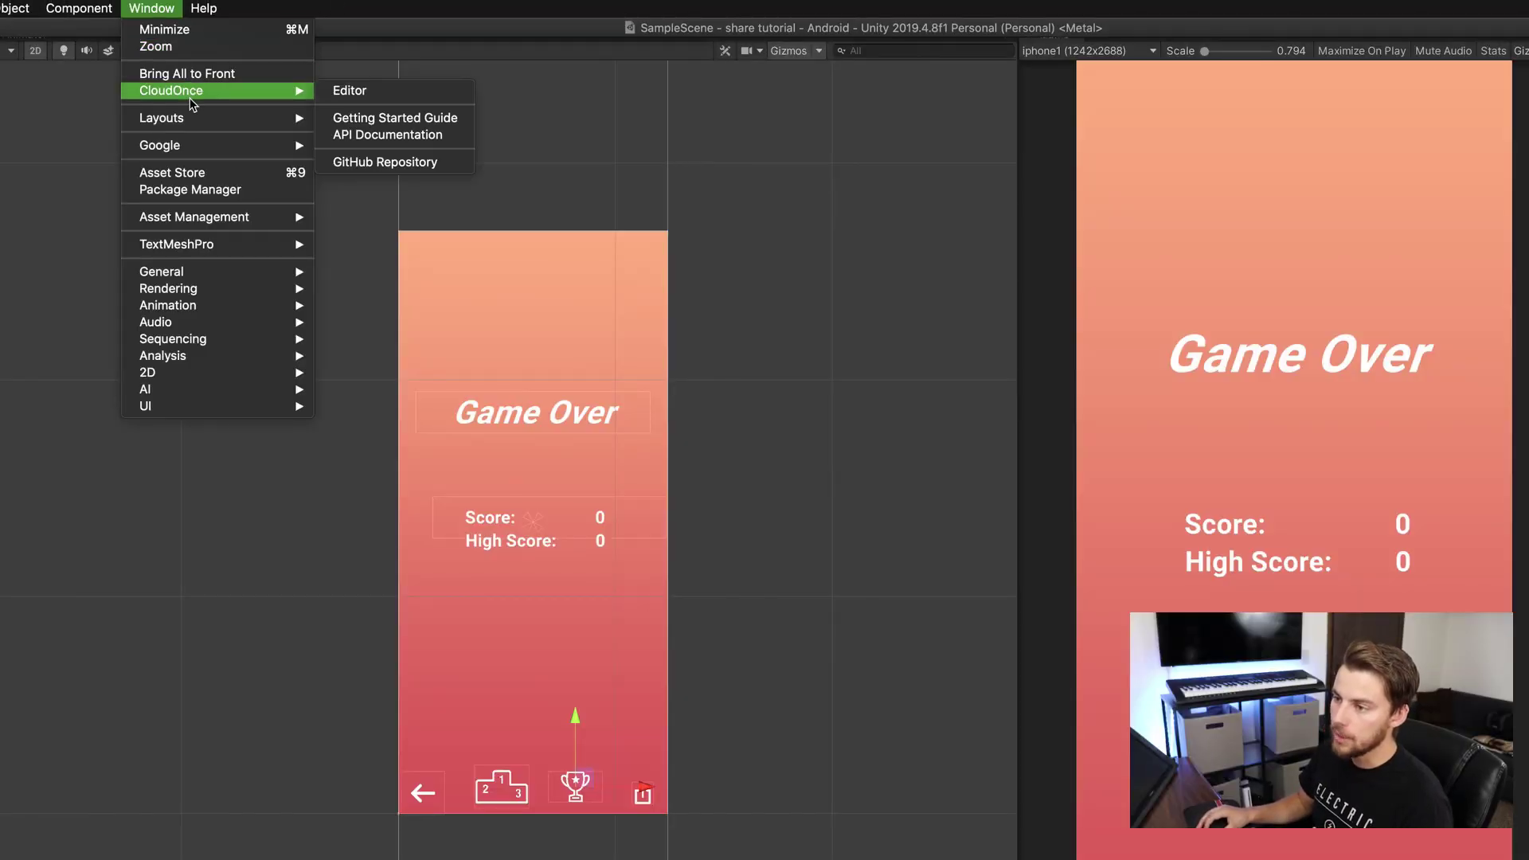
click(415, 92)
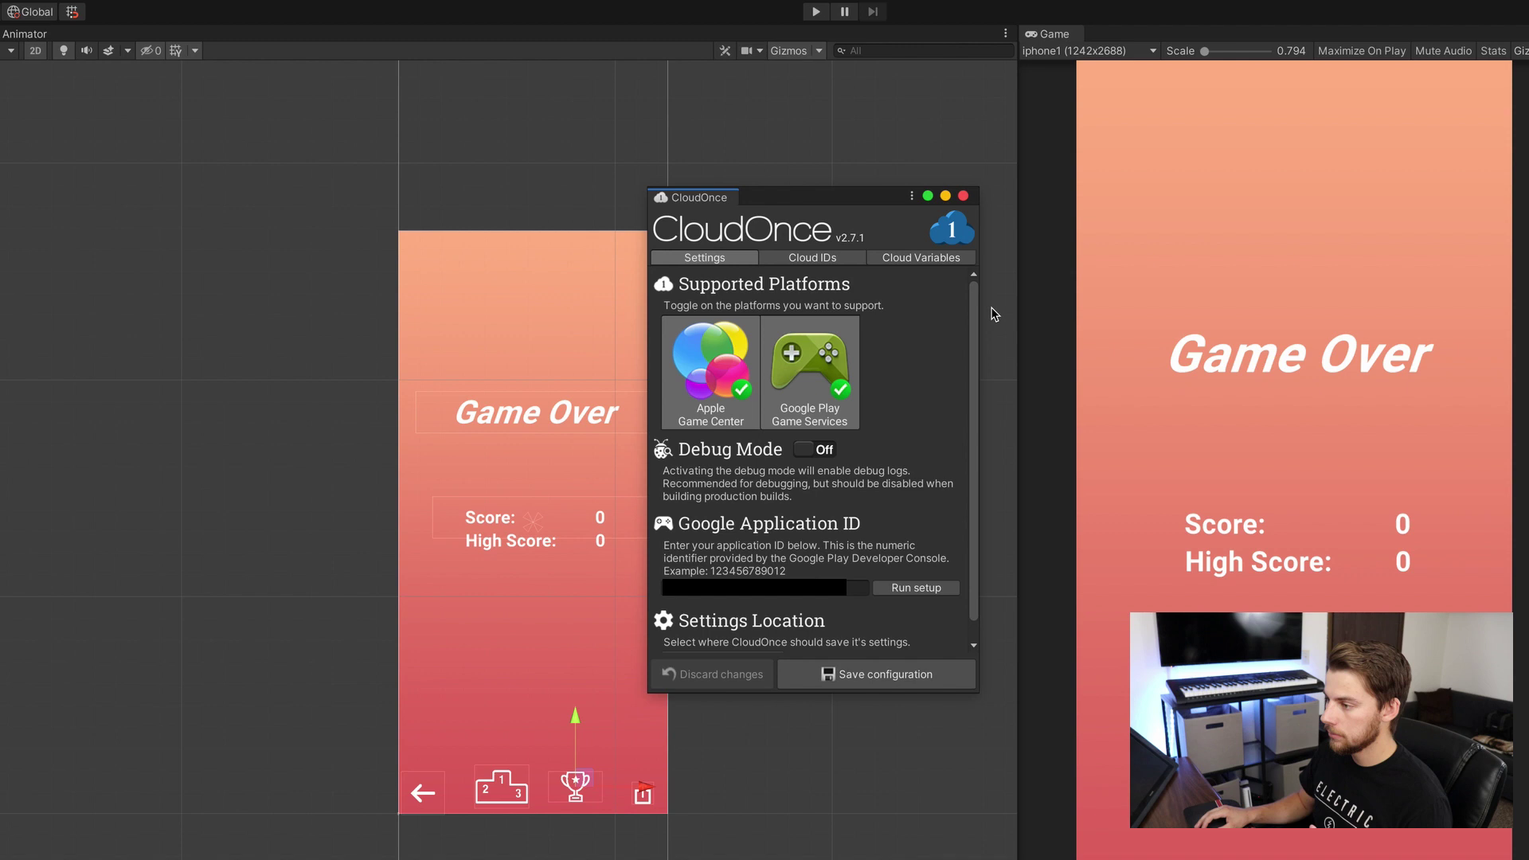
click(837, 258)
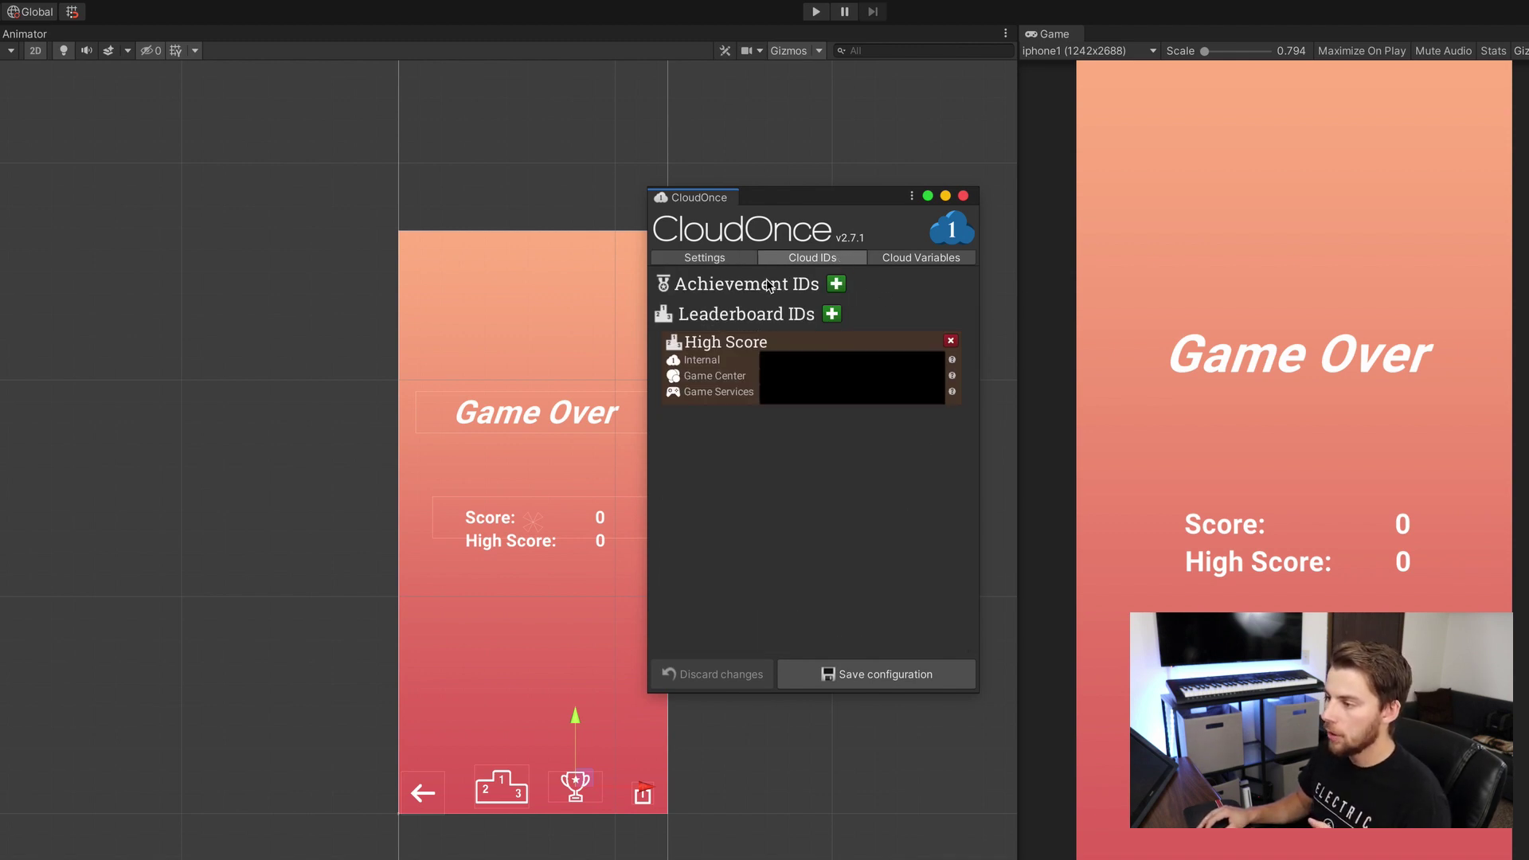
click(836, 284)
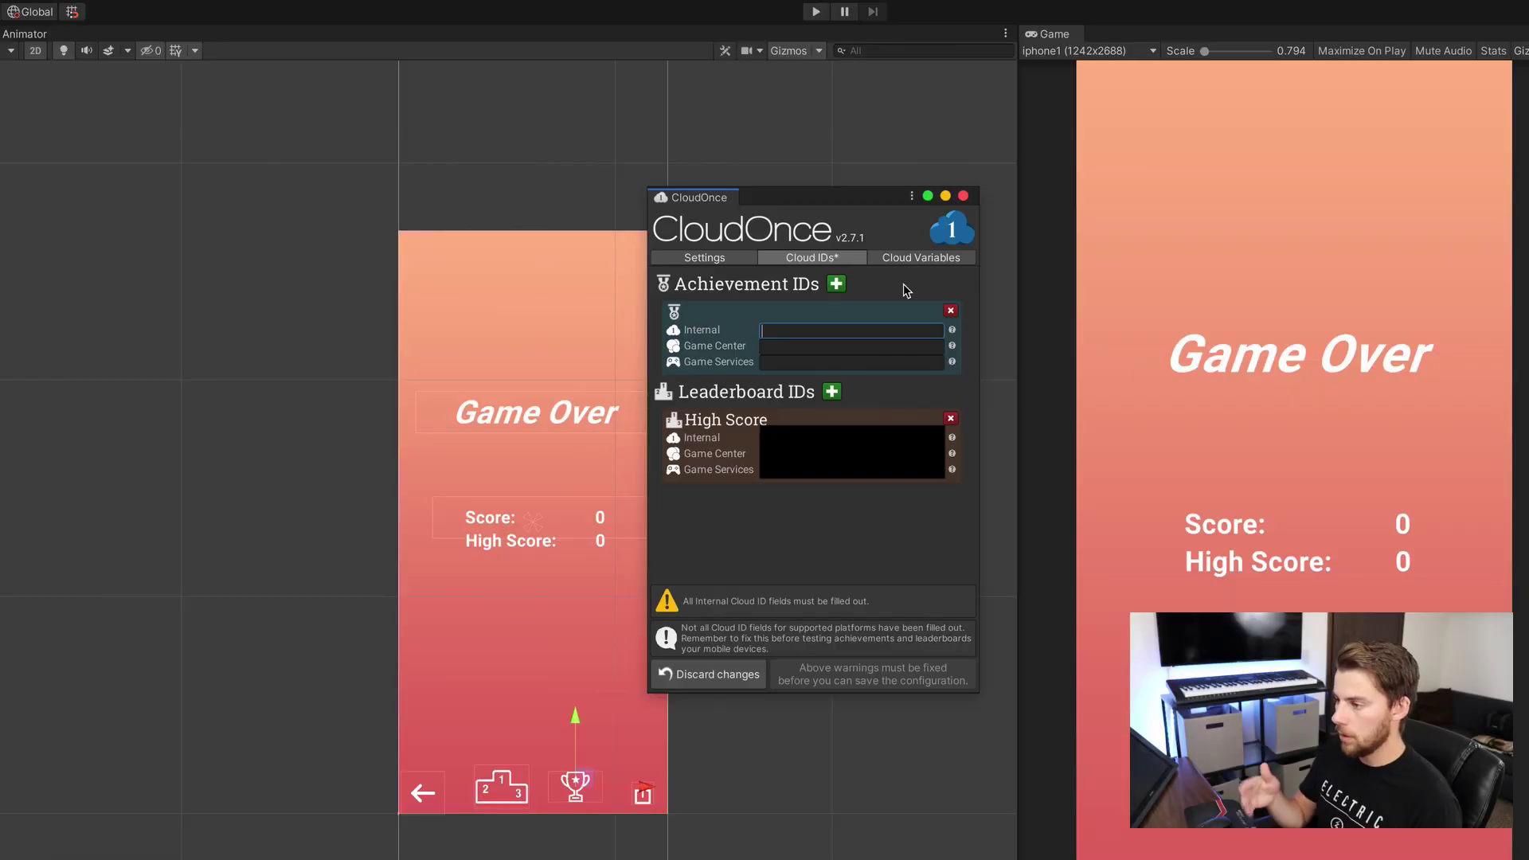
text(tapSq)
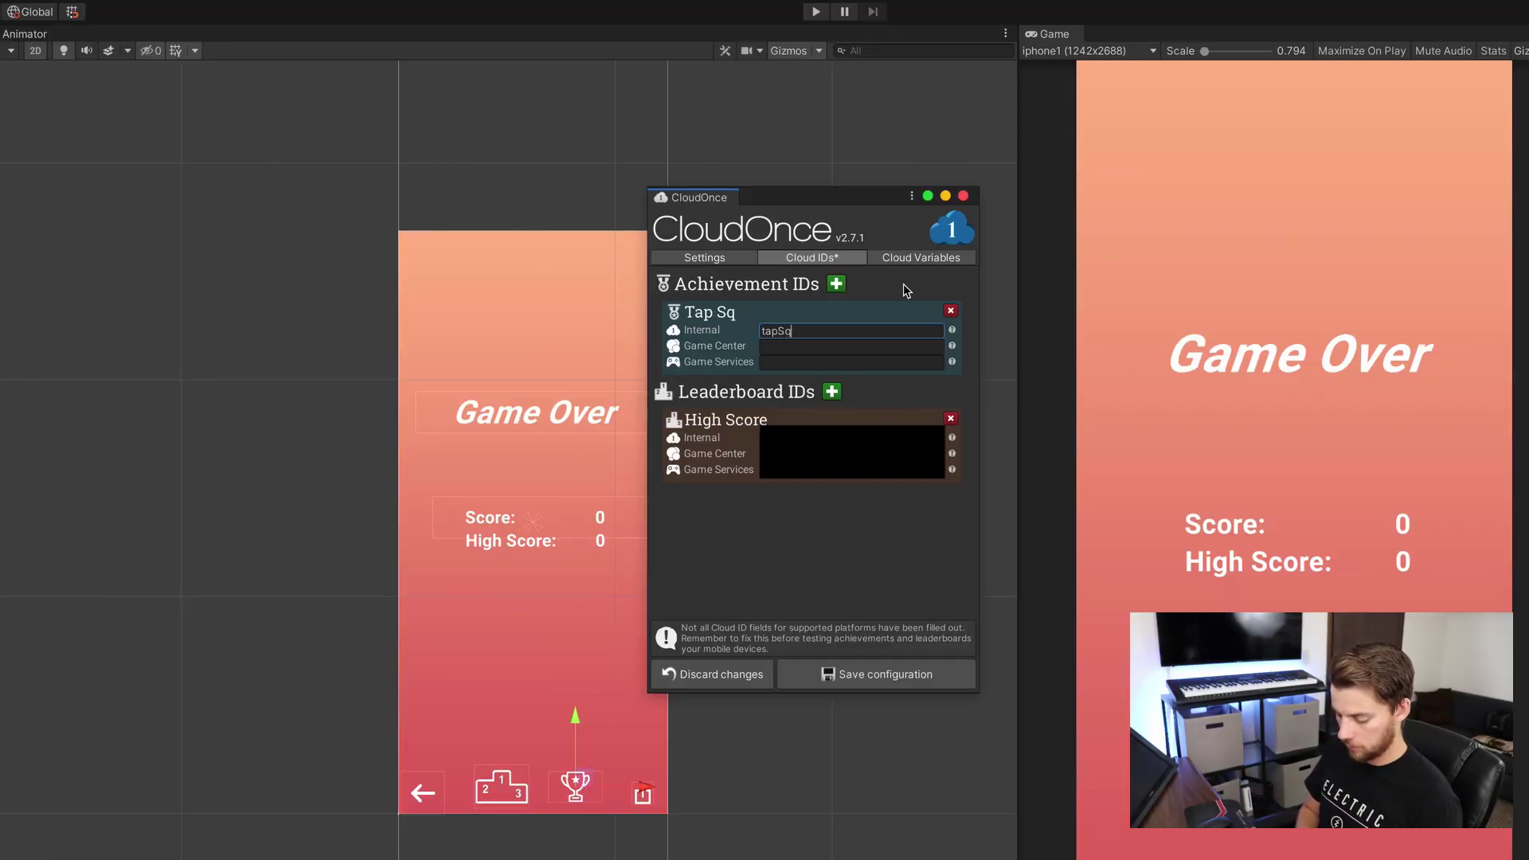
text(uare20)
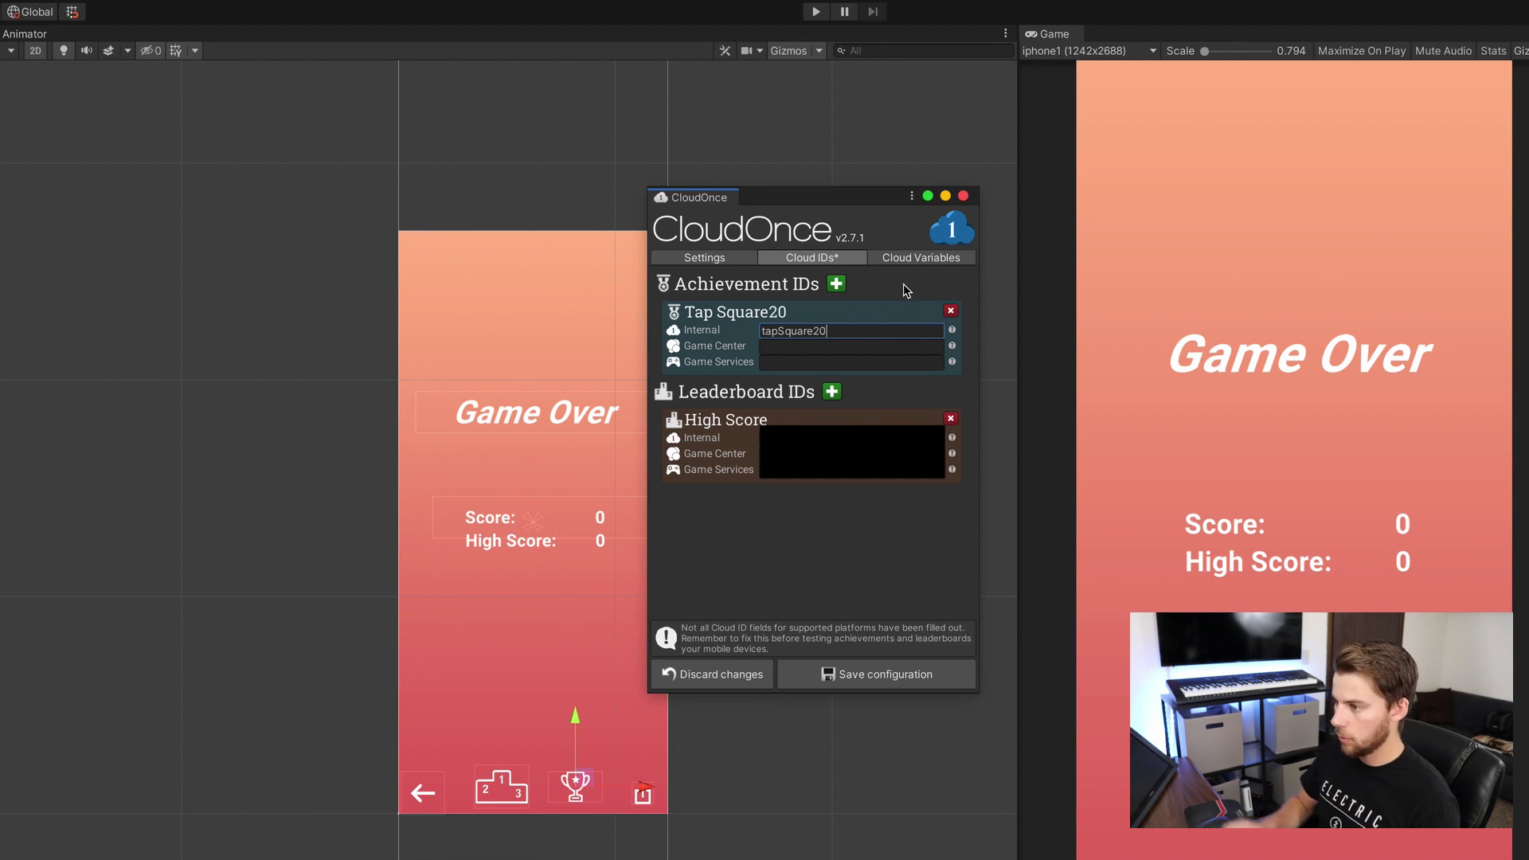
Add two more achievement IDs named tapSquare60 and tapSquare100
click(835, 283)
click(826, 411)
text(tapSquare)
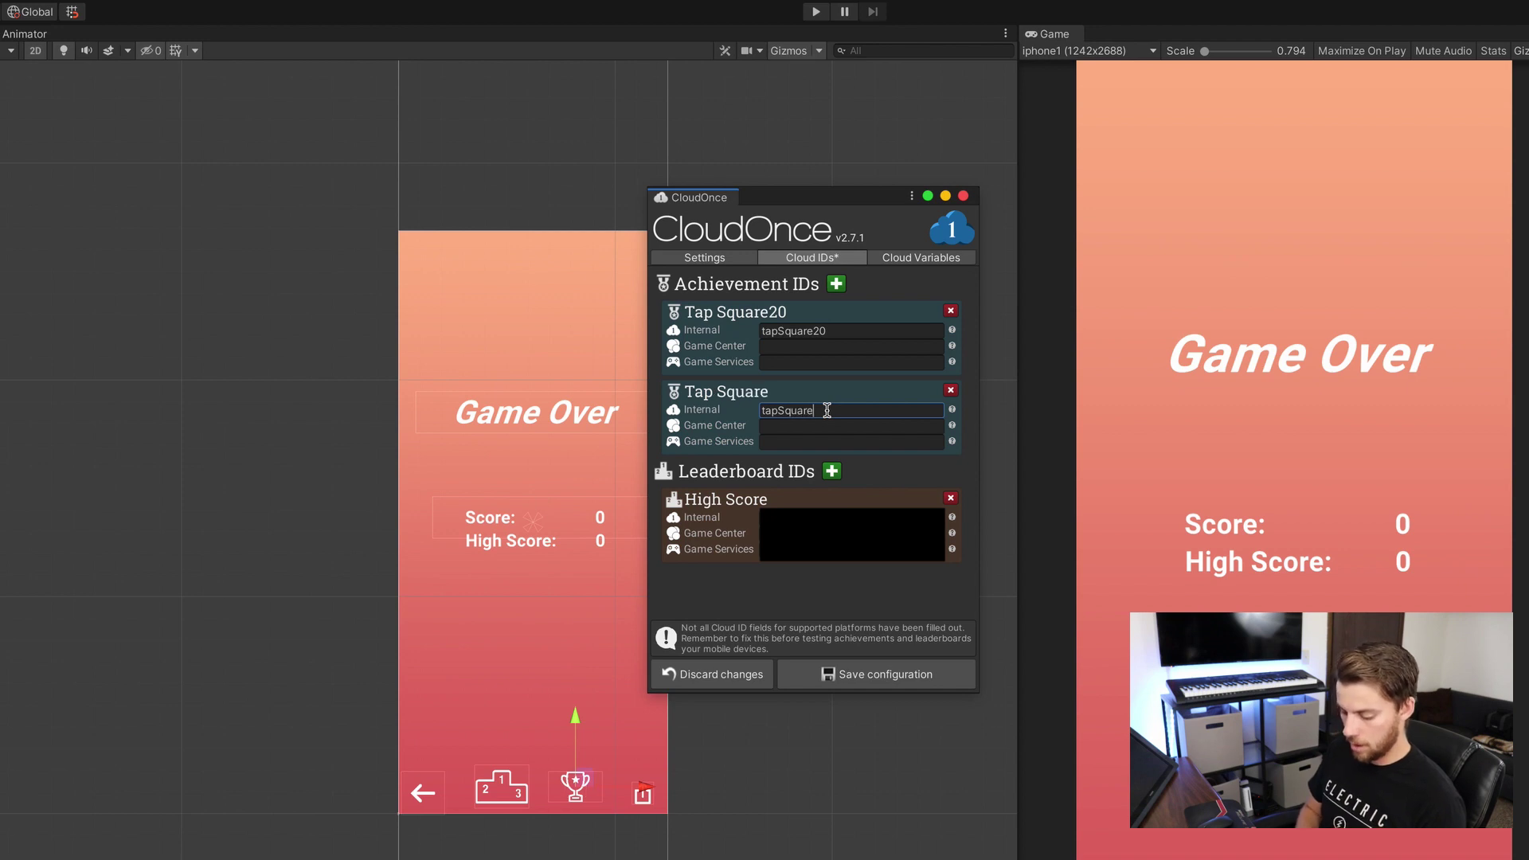
text(60)
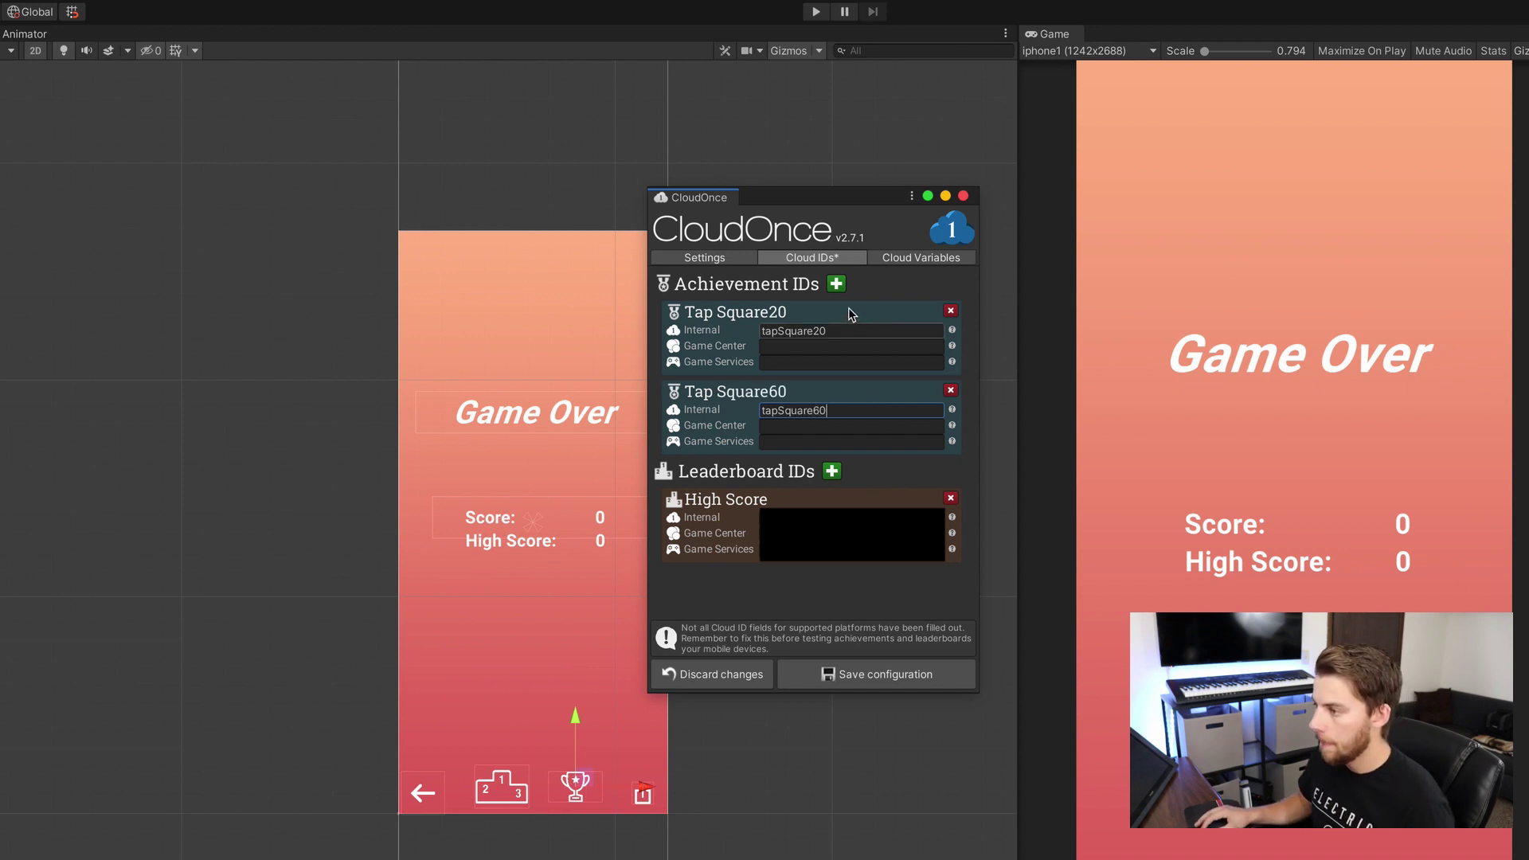
click(835, 283)
click(817, 489)
text(Ta)
key(BackSpace)
key(BackSpace)
text(tapS)
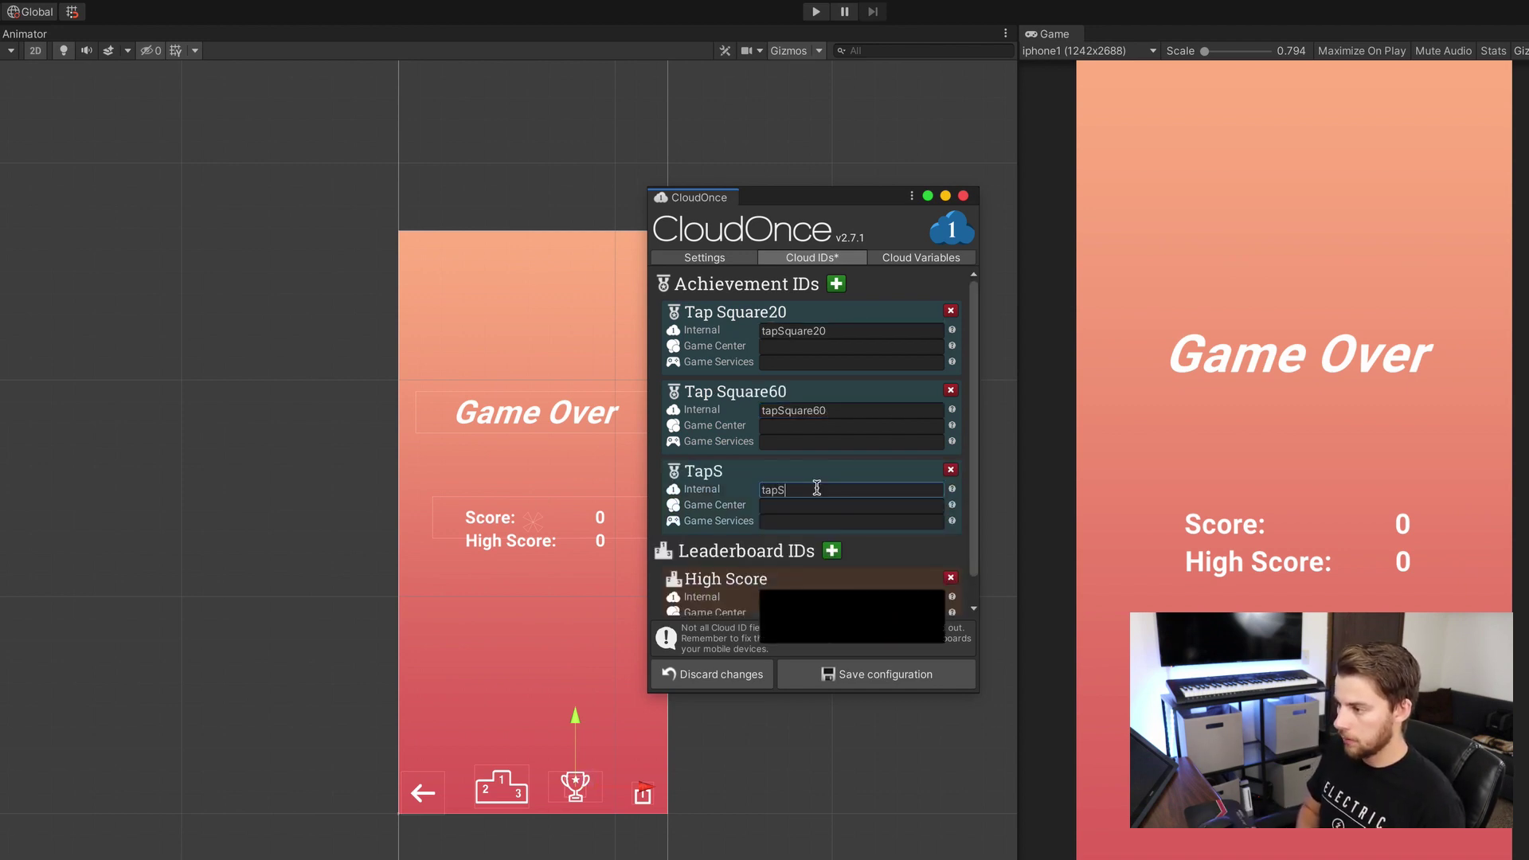
text(quare100)
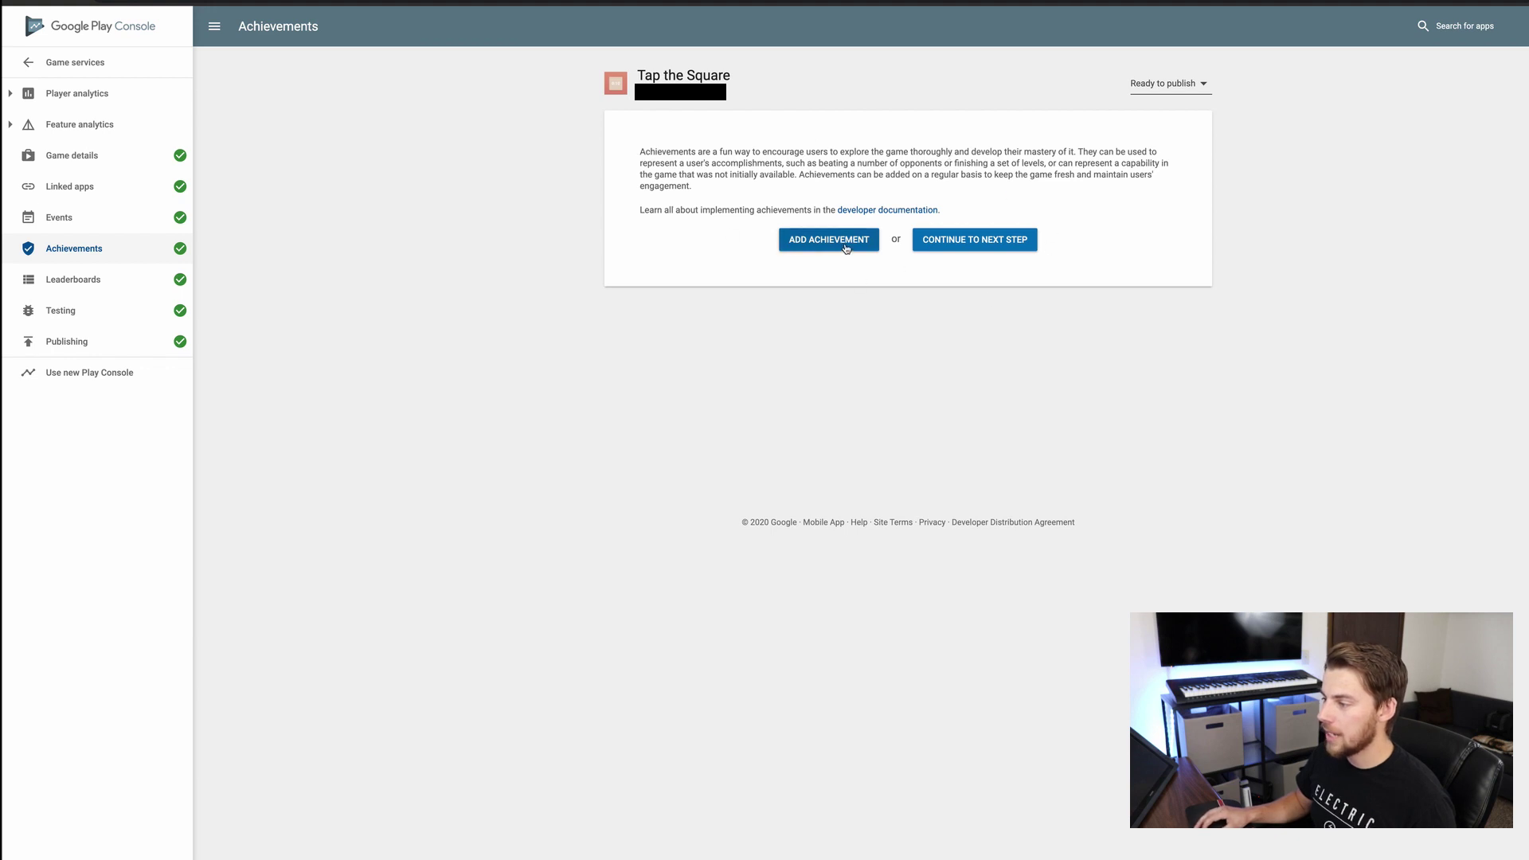
Start a new achievement on the Tap the Square Achievements page
click(846, 248)
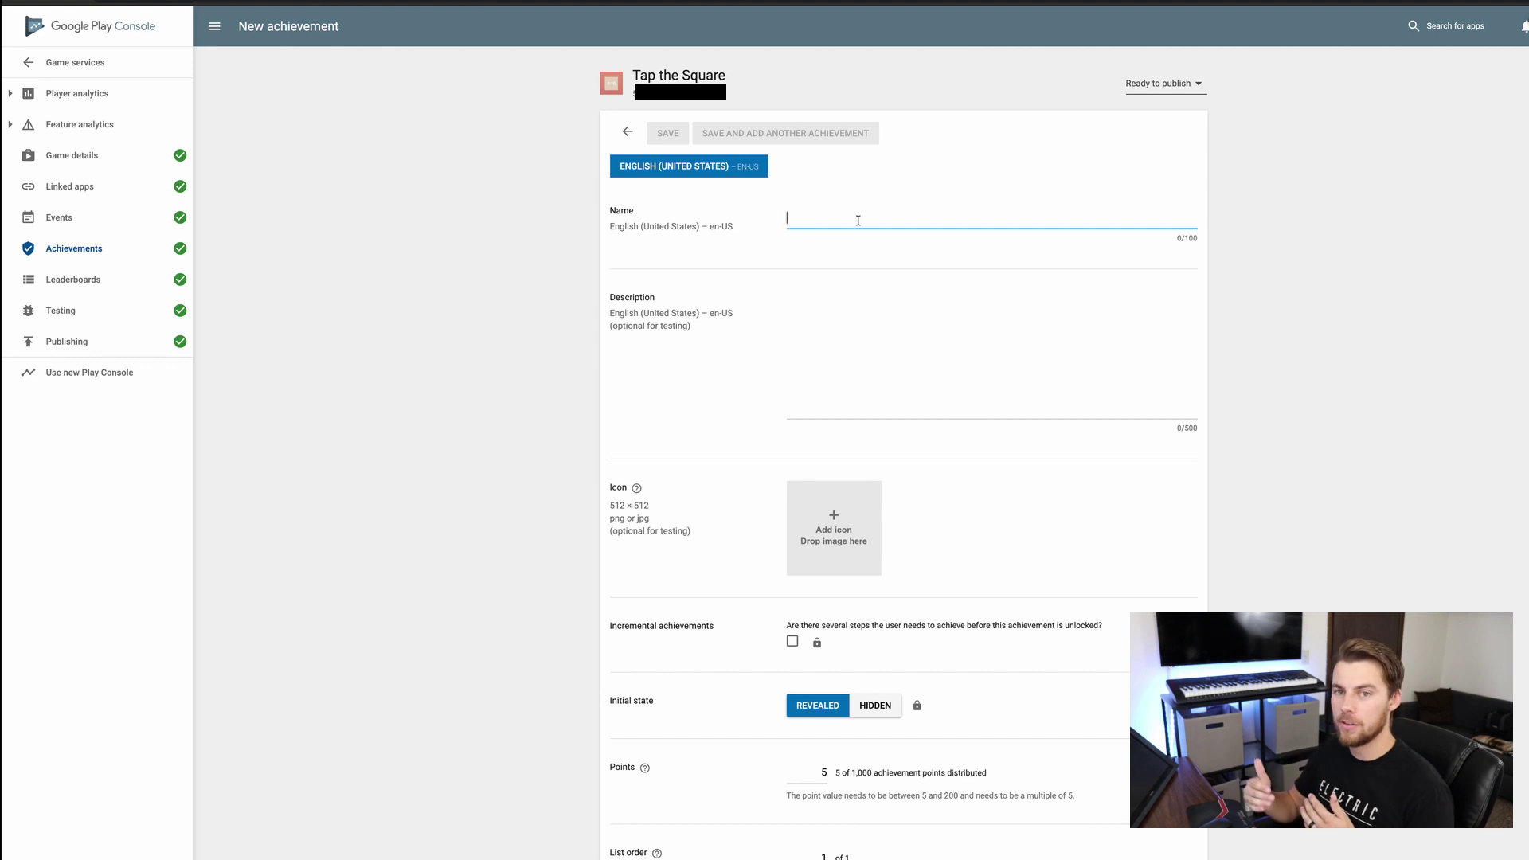
Name the achievement 'Tapped the Square 20 Times' and use the same text as its description
text(Tapped)
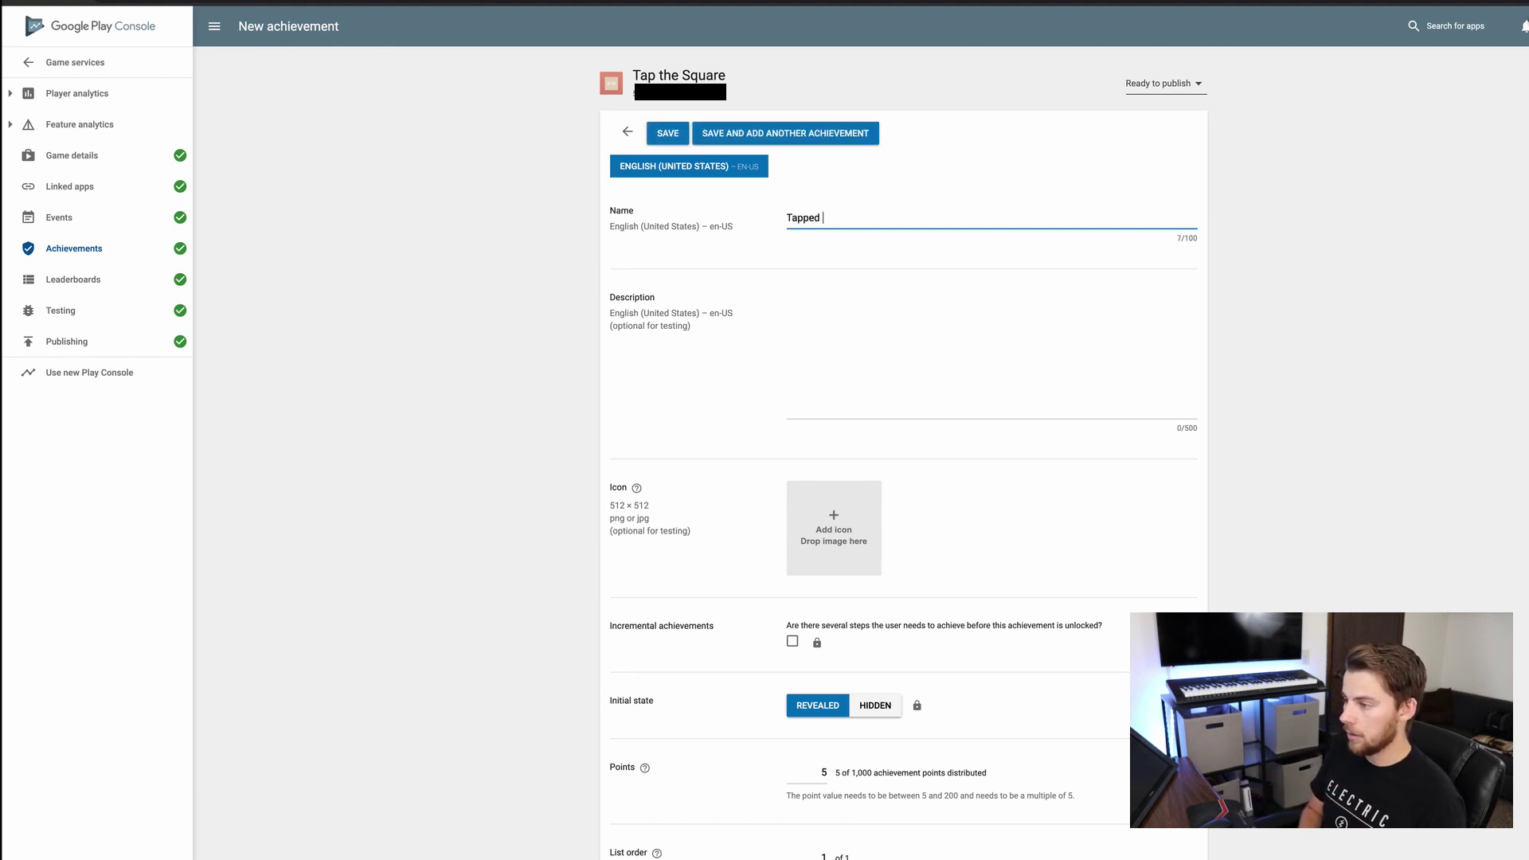
text( the Square 20 Times)
click(929, 331)
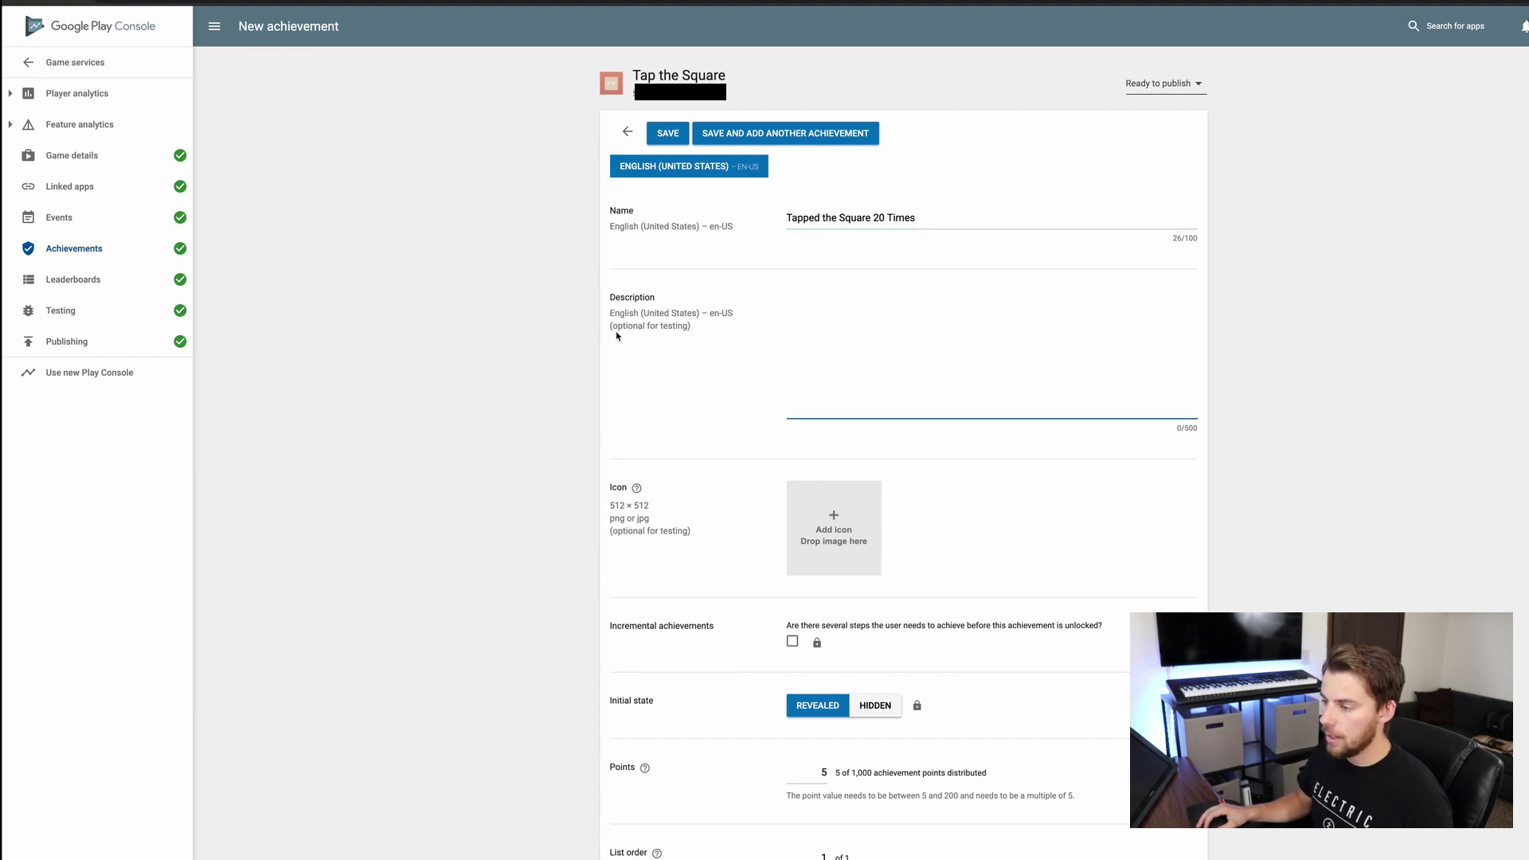
drag(788, 219, 920, 218)
key(ctrl+c)
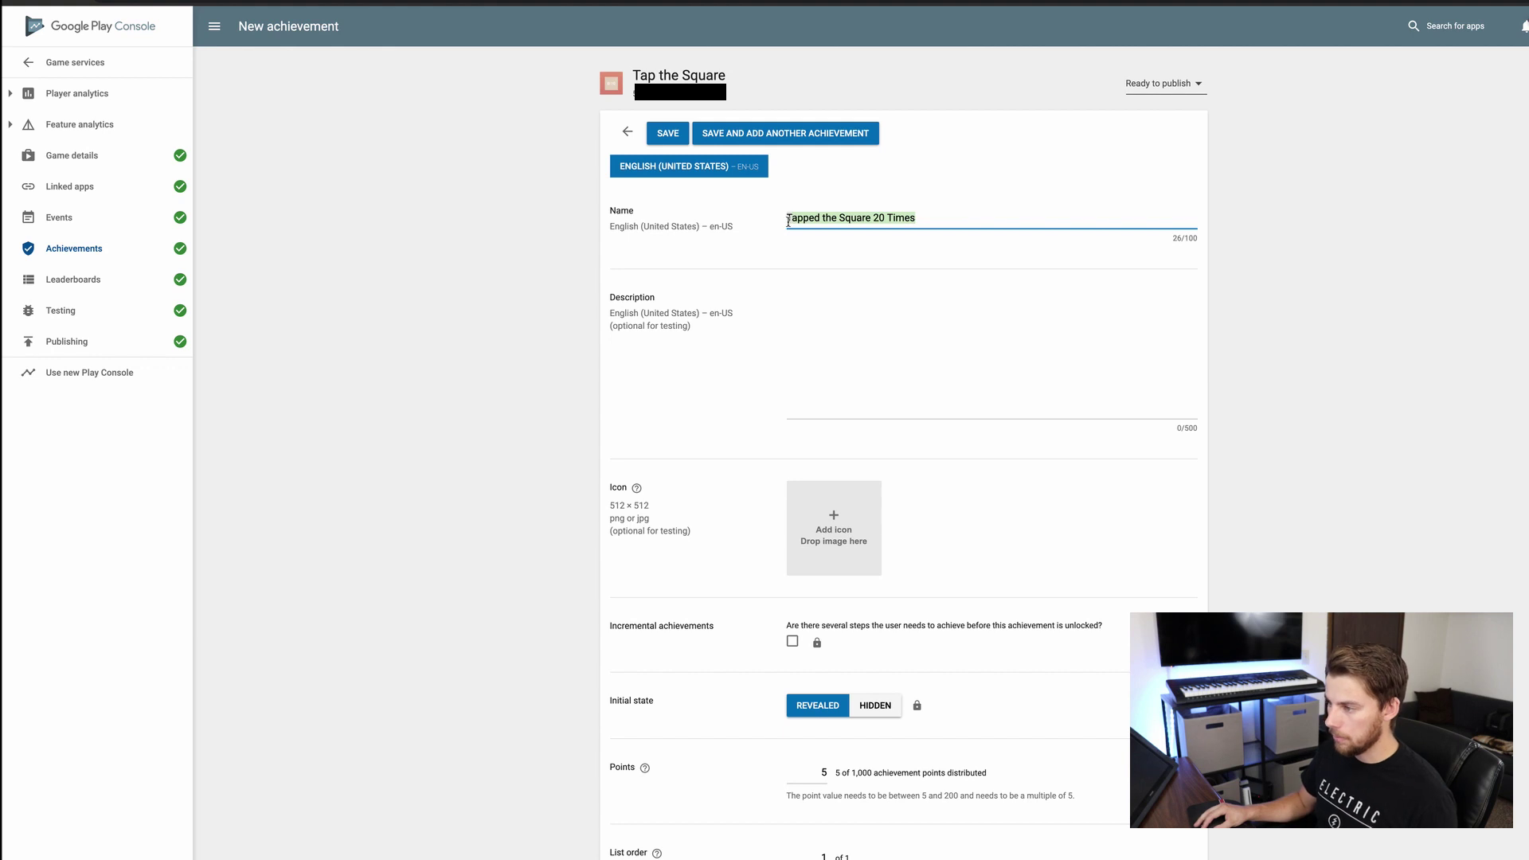
click(854, 321)
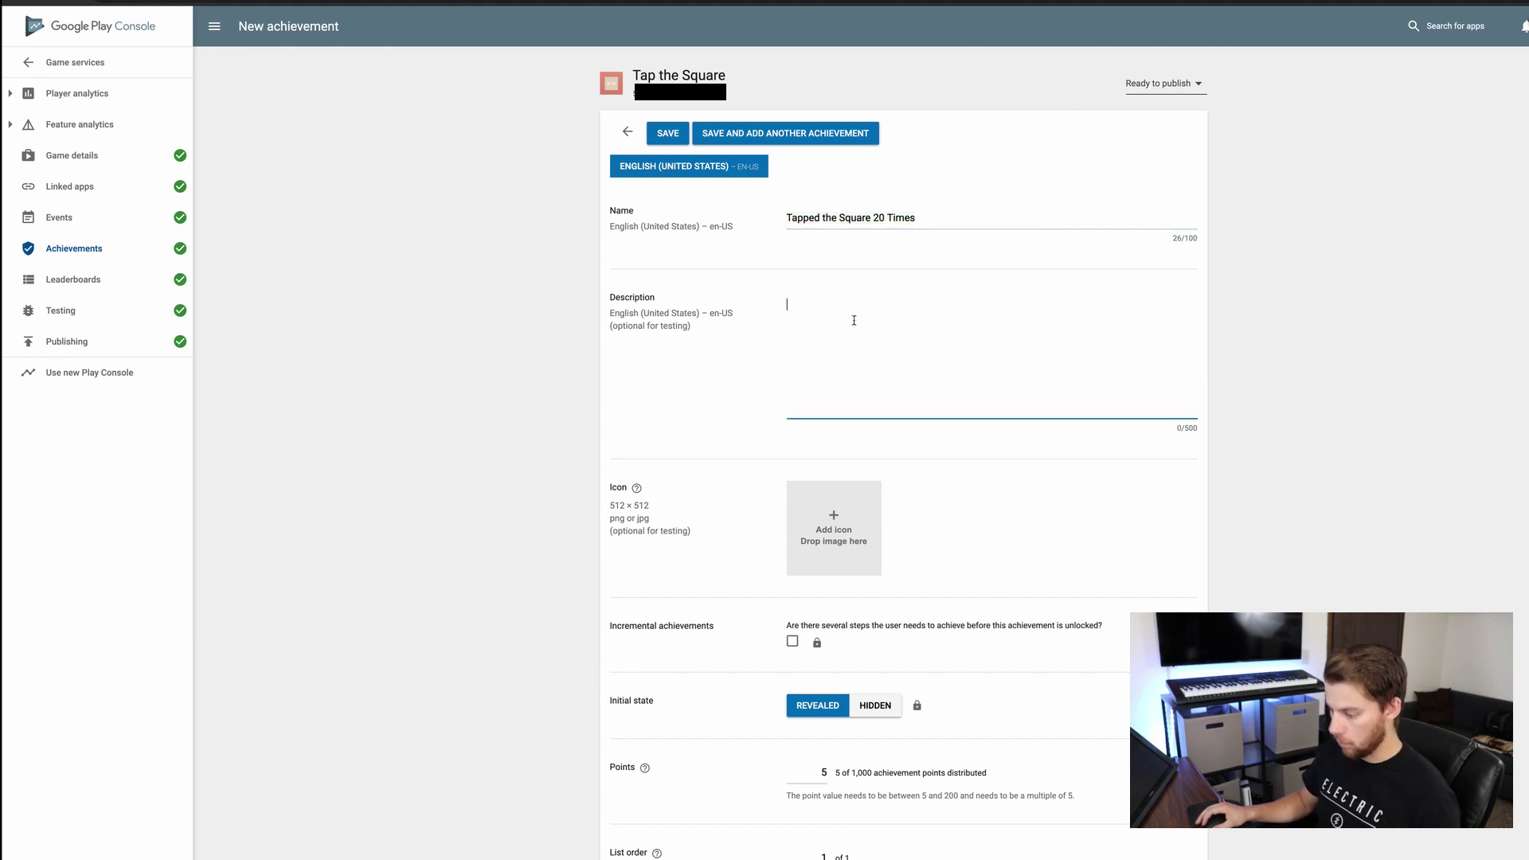
key(ctrl+v)
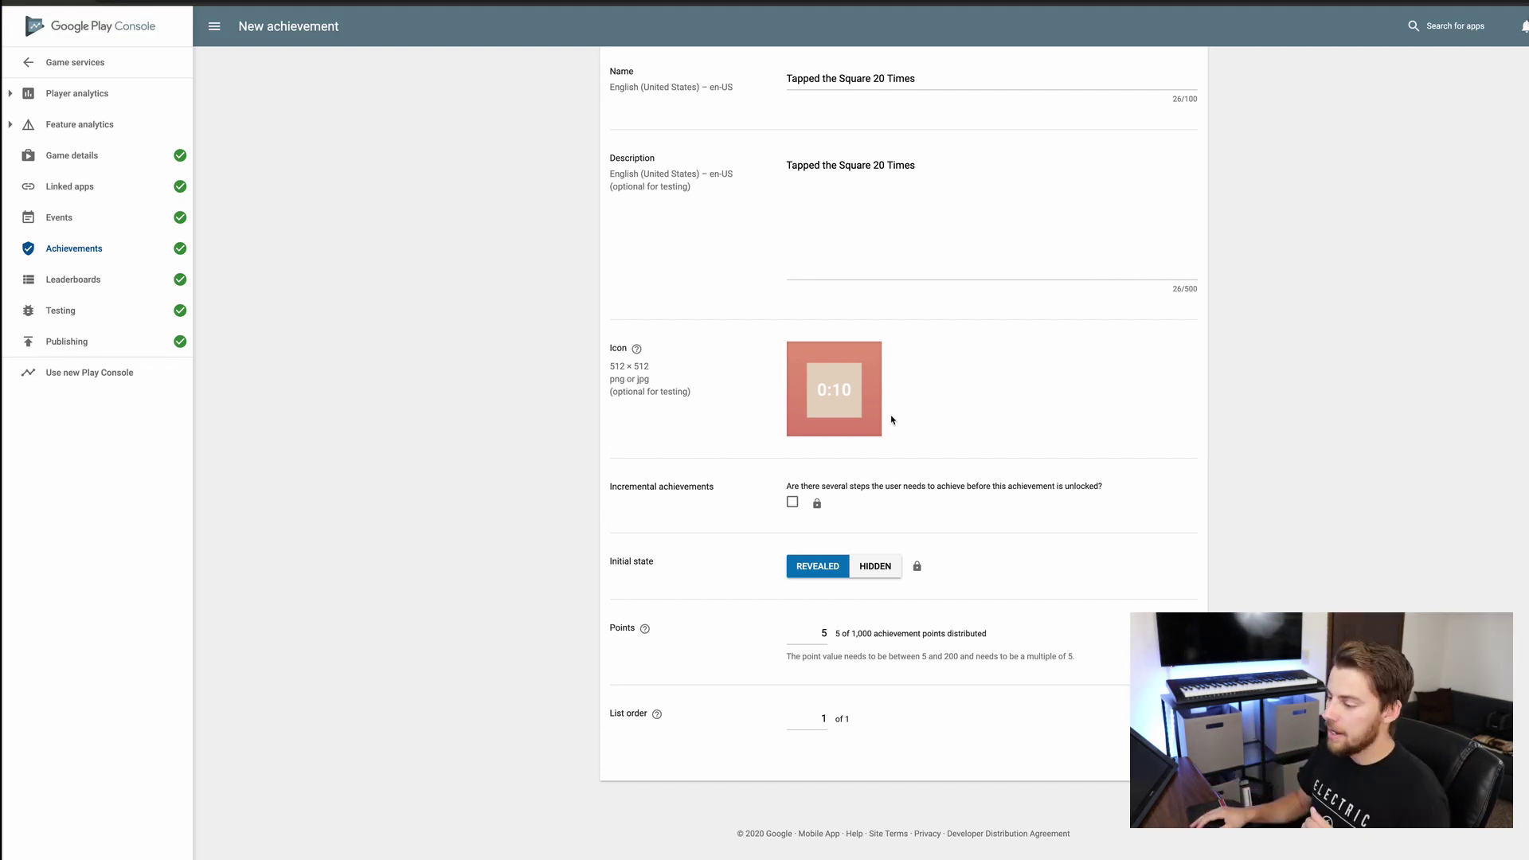
Keep Points at 5 and save the achievement
key(Tab)
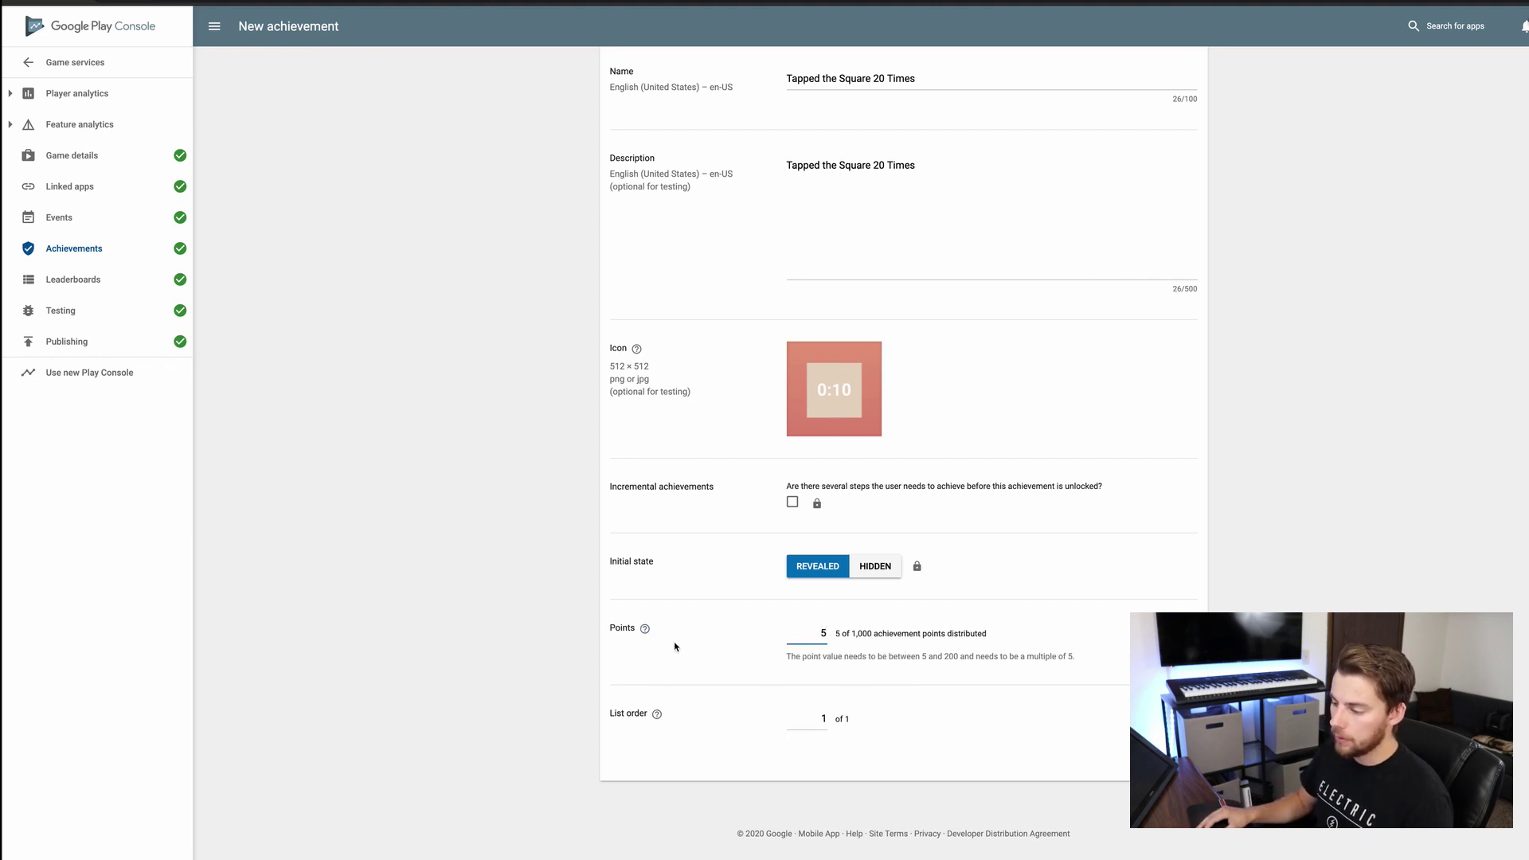
mouse_move(646, 631)
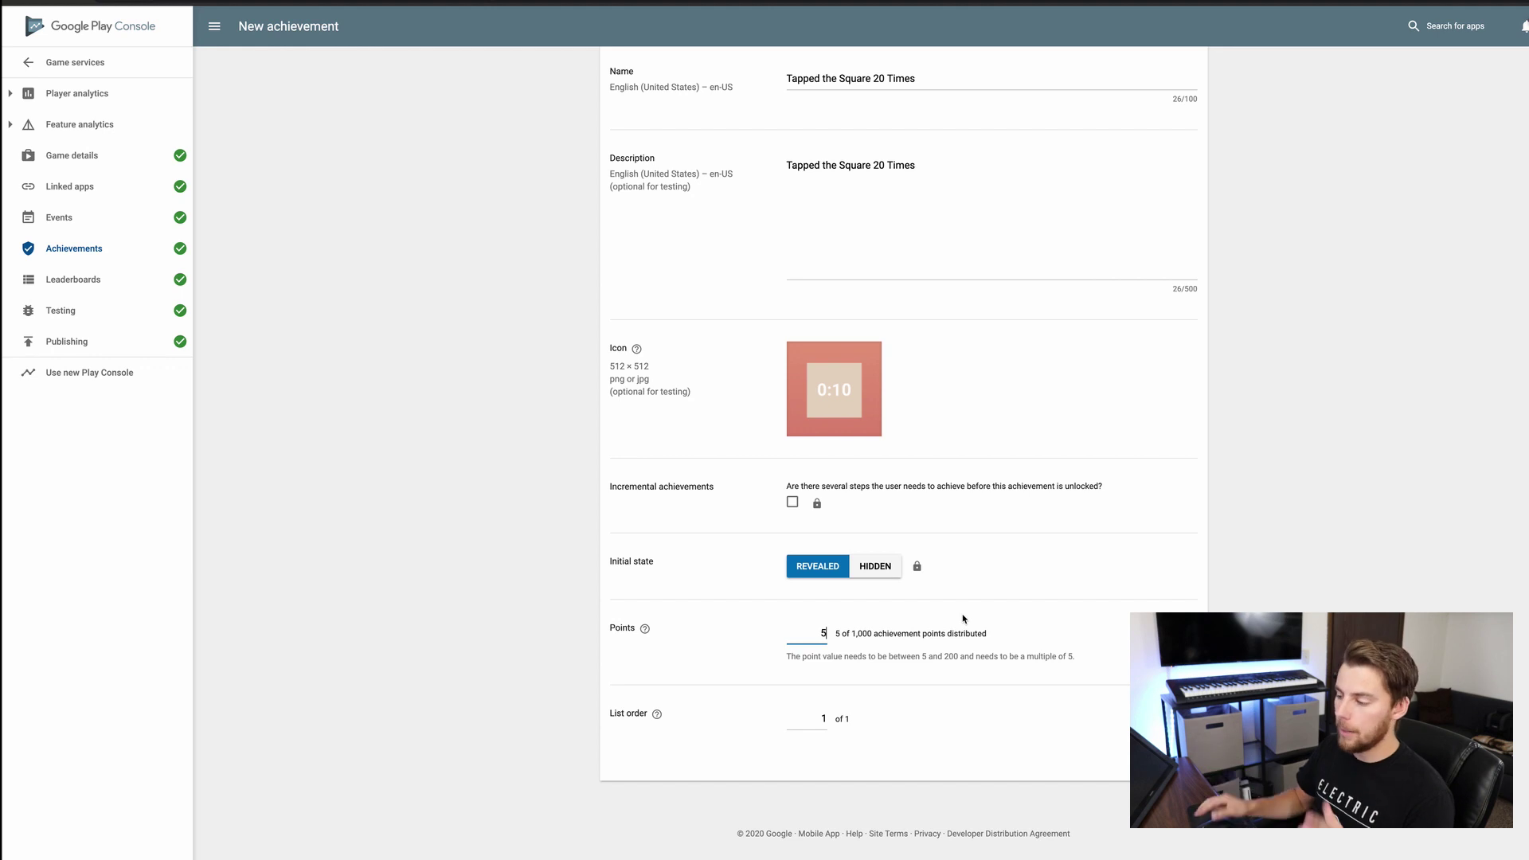
mouse_move(693, 730)
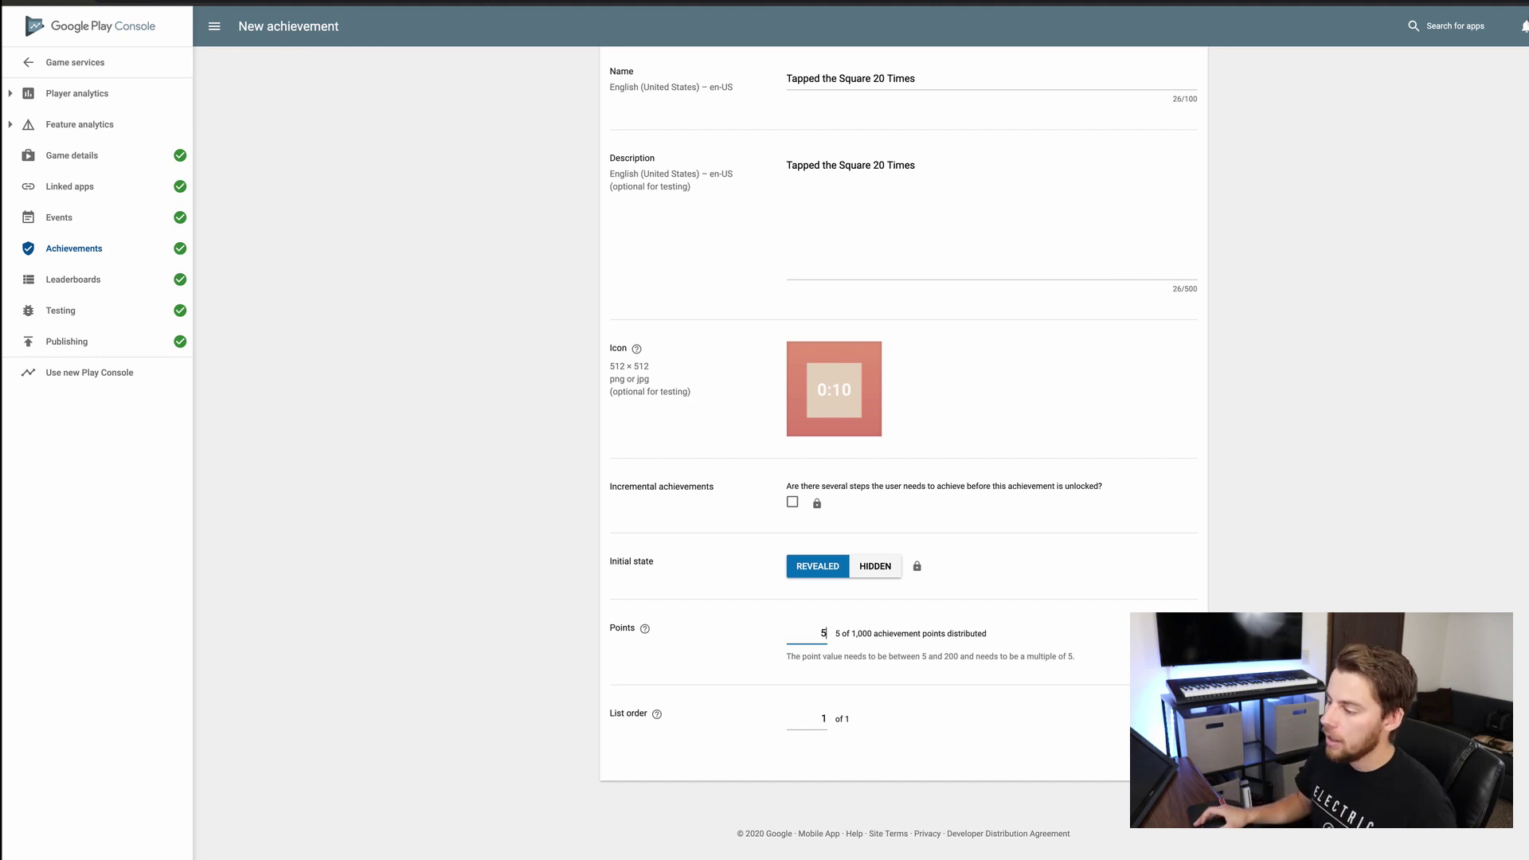
scroll(1017, 699, up, 2)
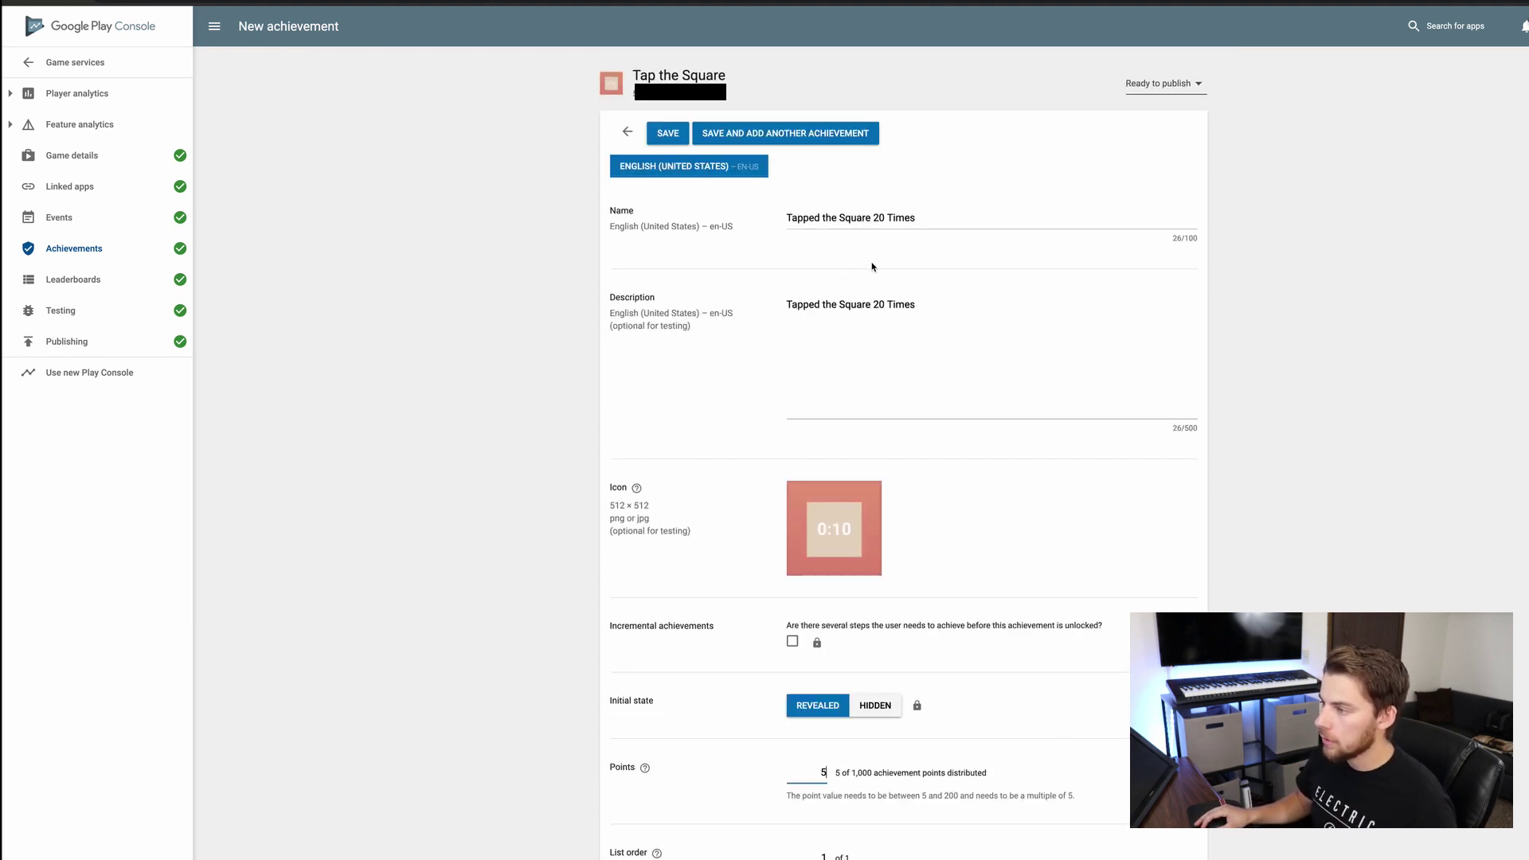
click(671, 137)
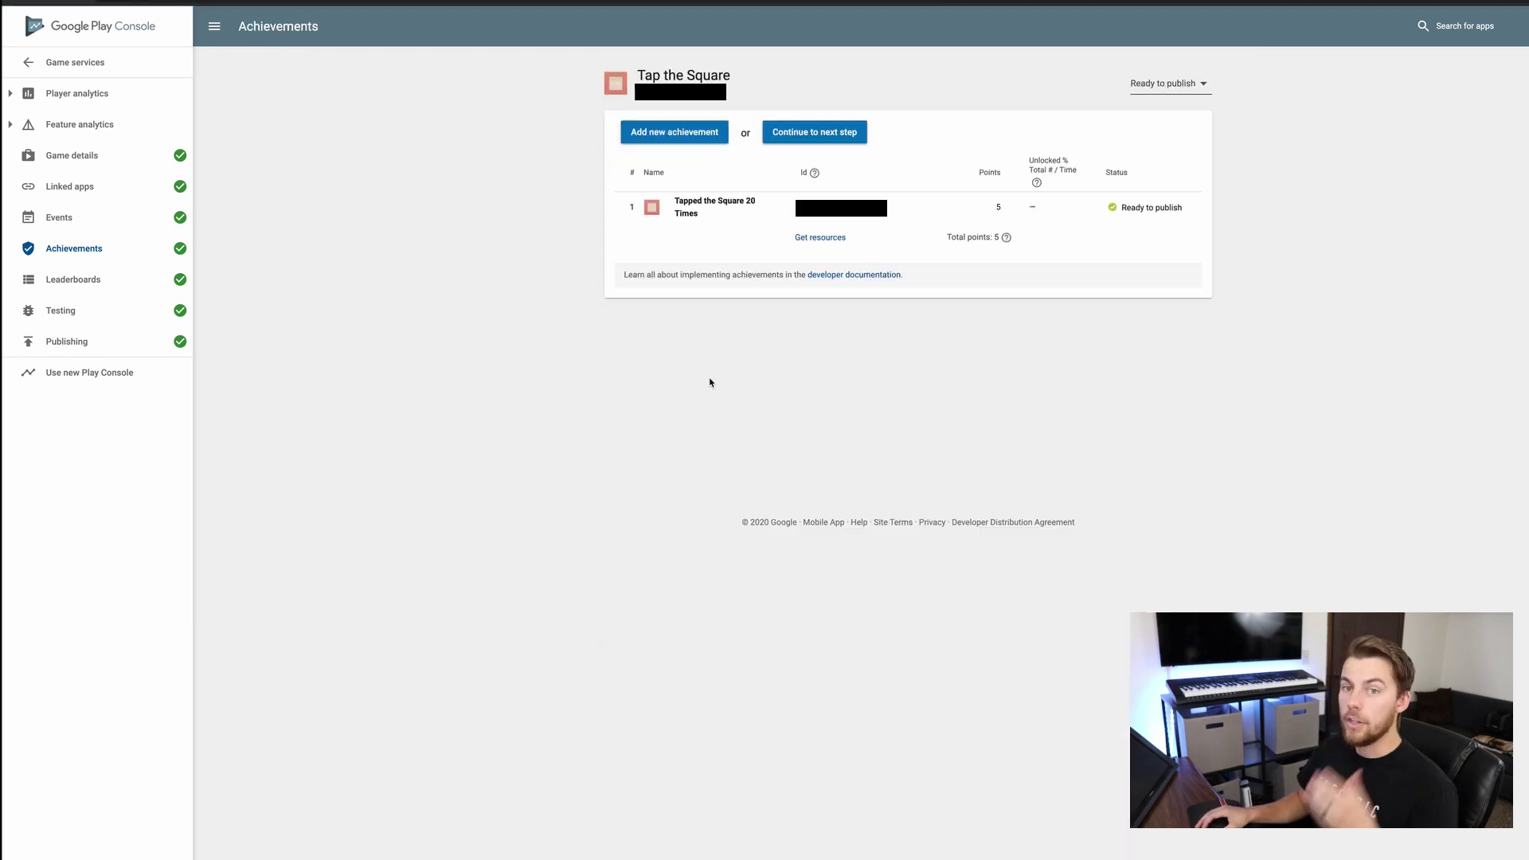
Paste the 20-times achievement's Play Console ID into tapSquare20's Game Services field
click(731, 209)
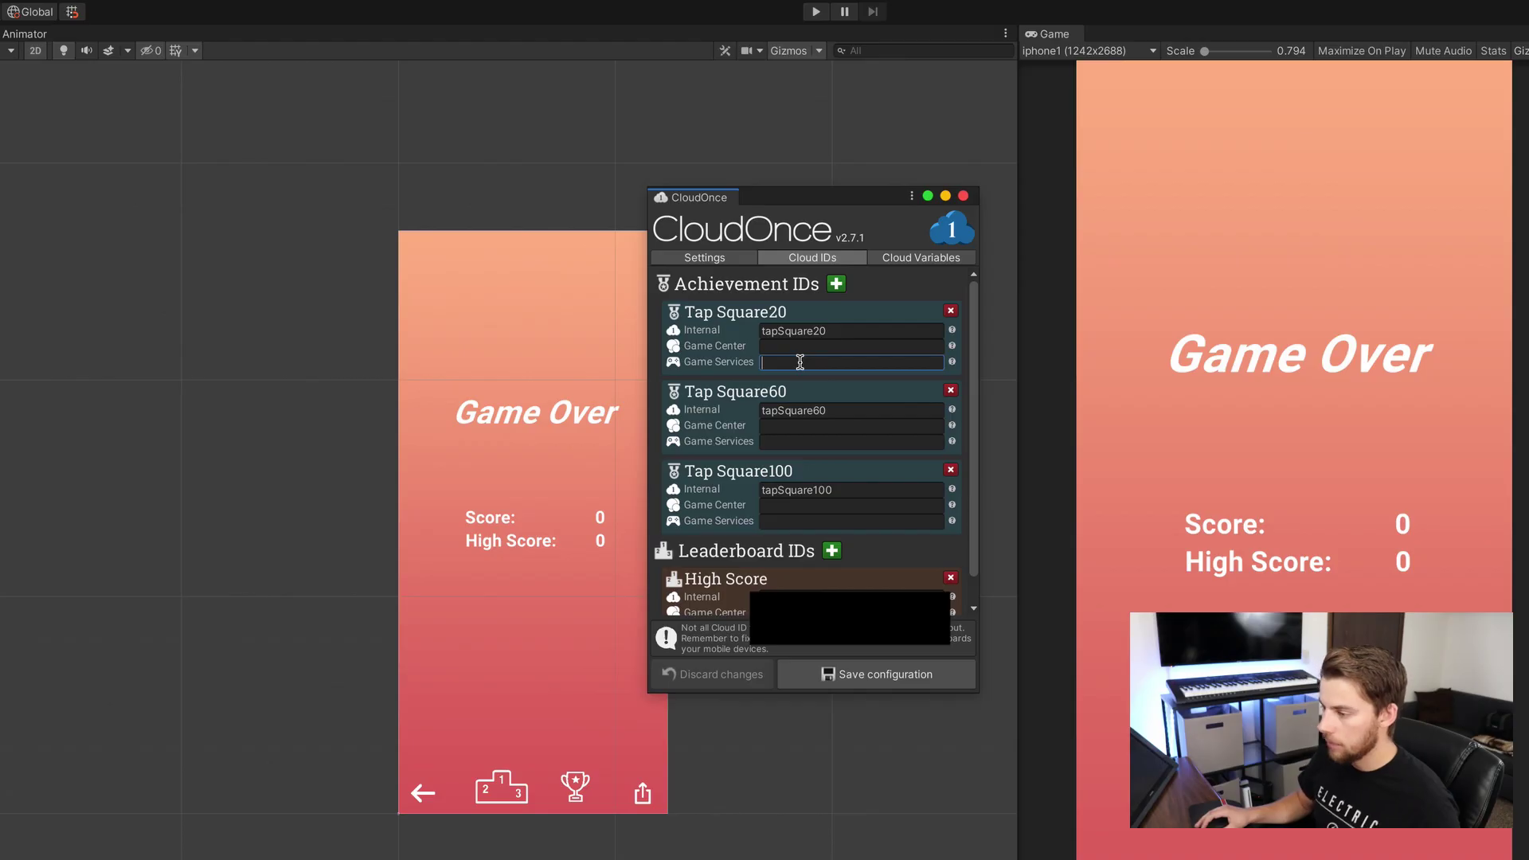
click(801, 363)
key(super+v)
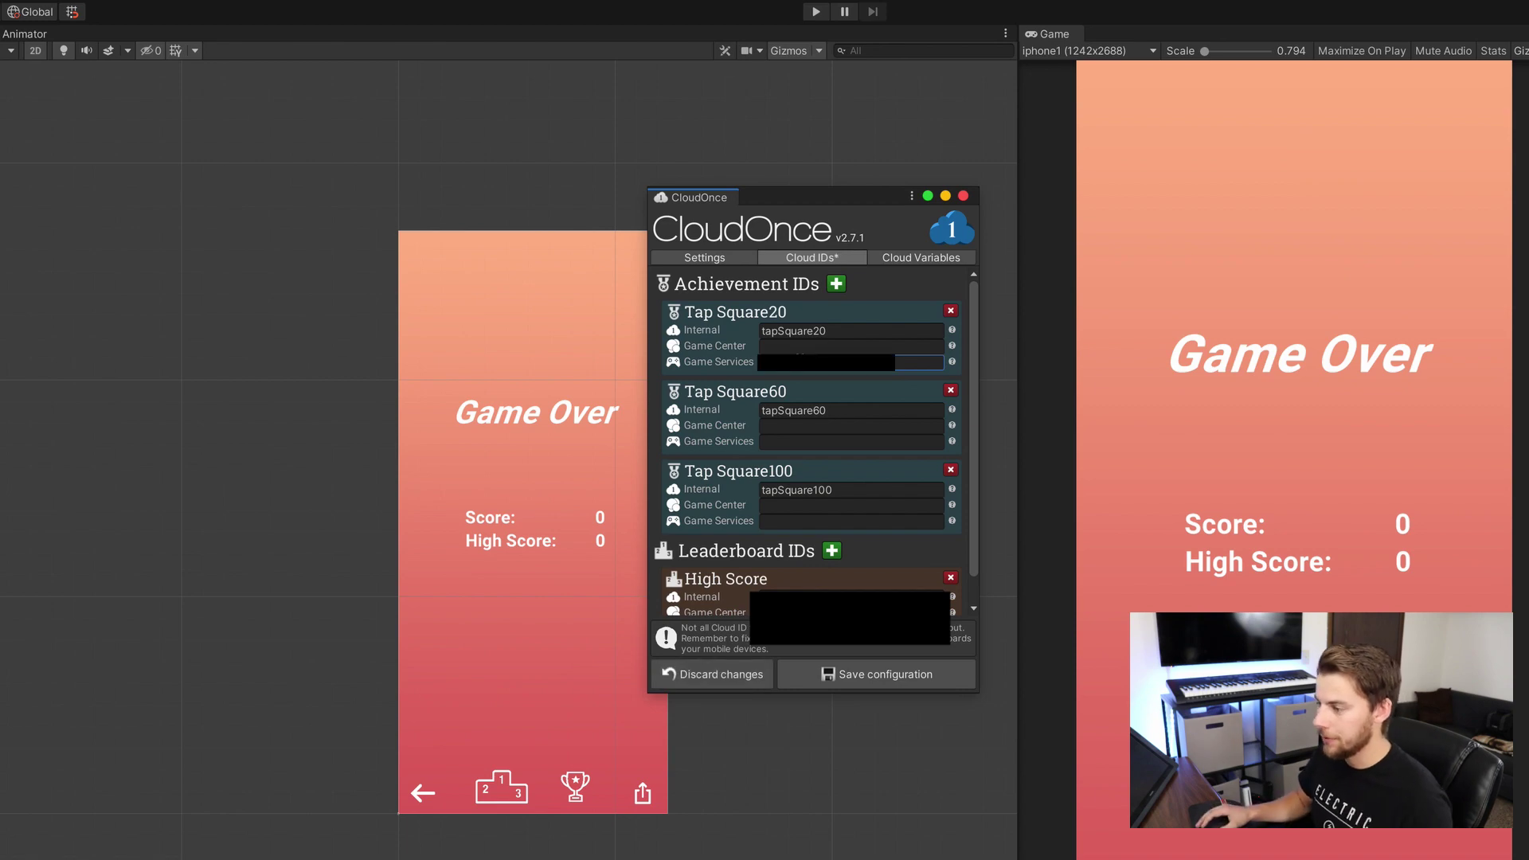
key(super+Tab)
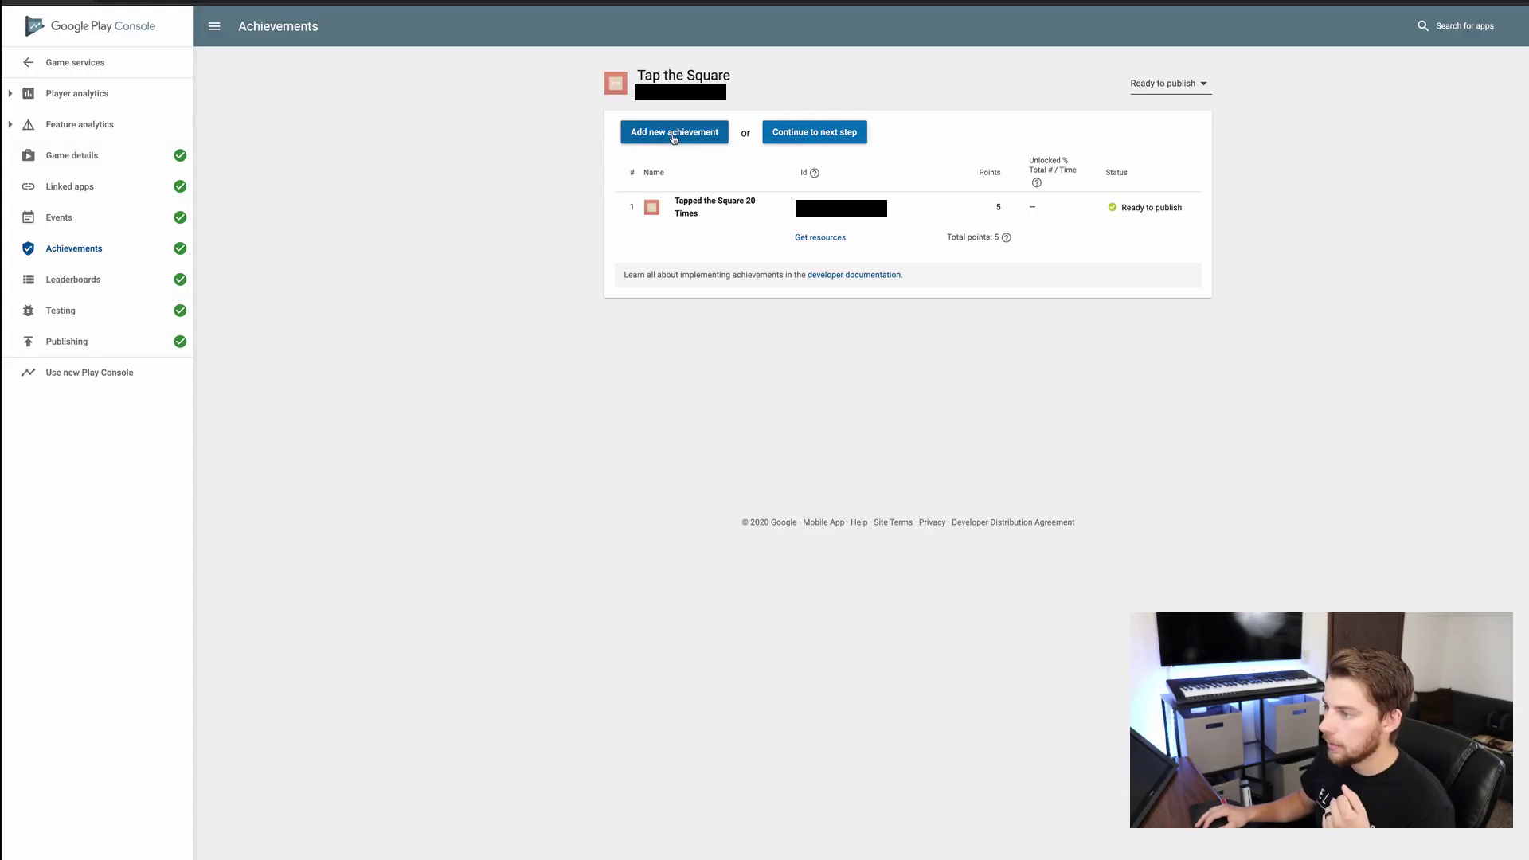
Create and save the 'Tapped the Square 60 Times' achievement worth 20 points
click(685, 136)
click(861, 215)
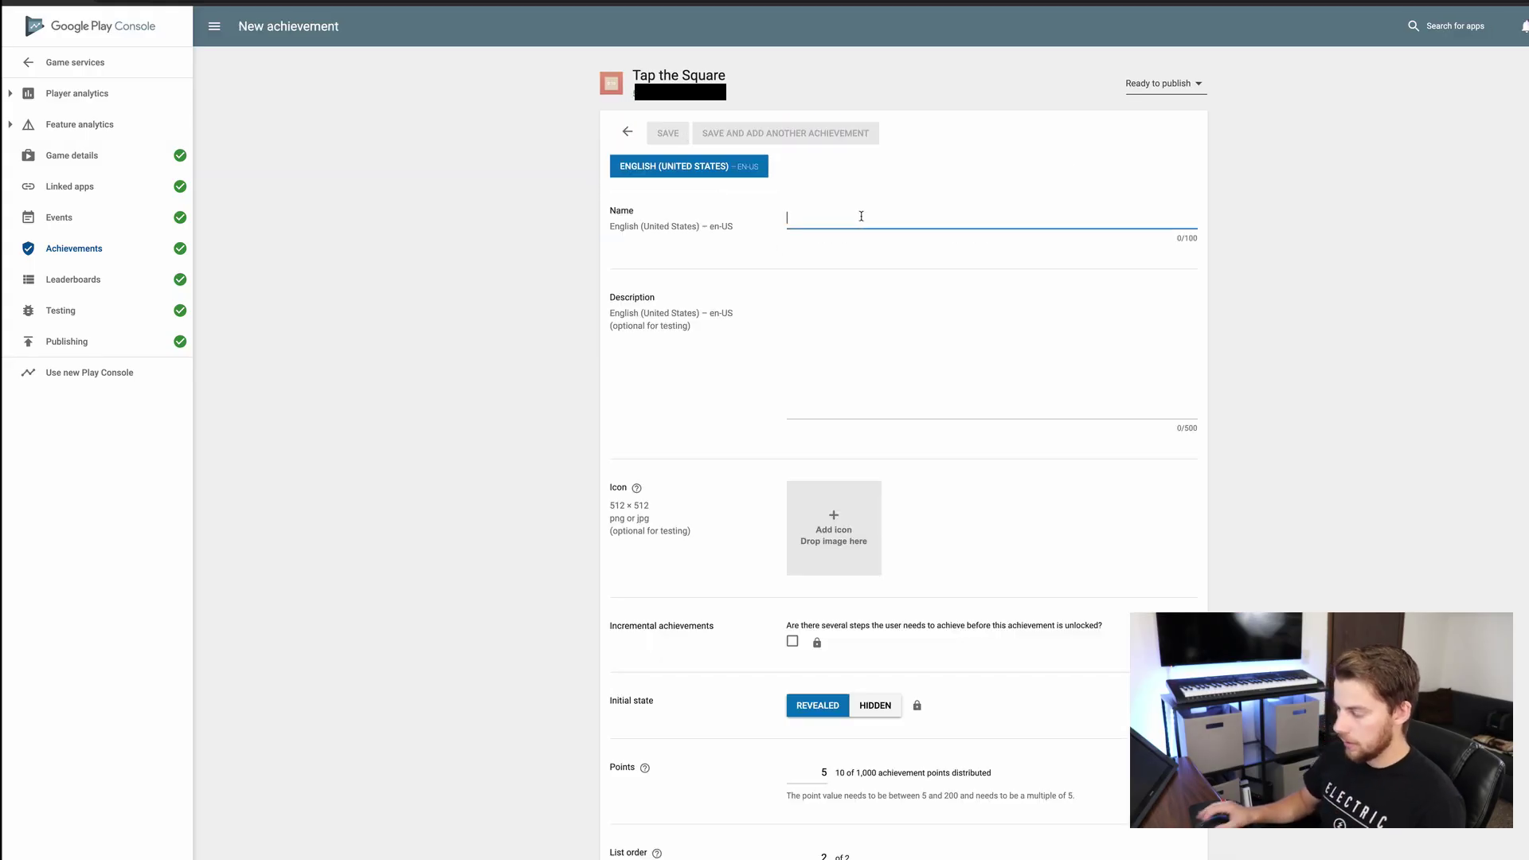
text(Tapped the Square 60 Times)
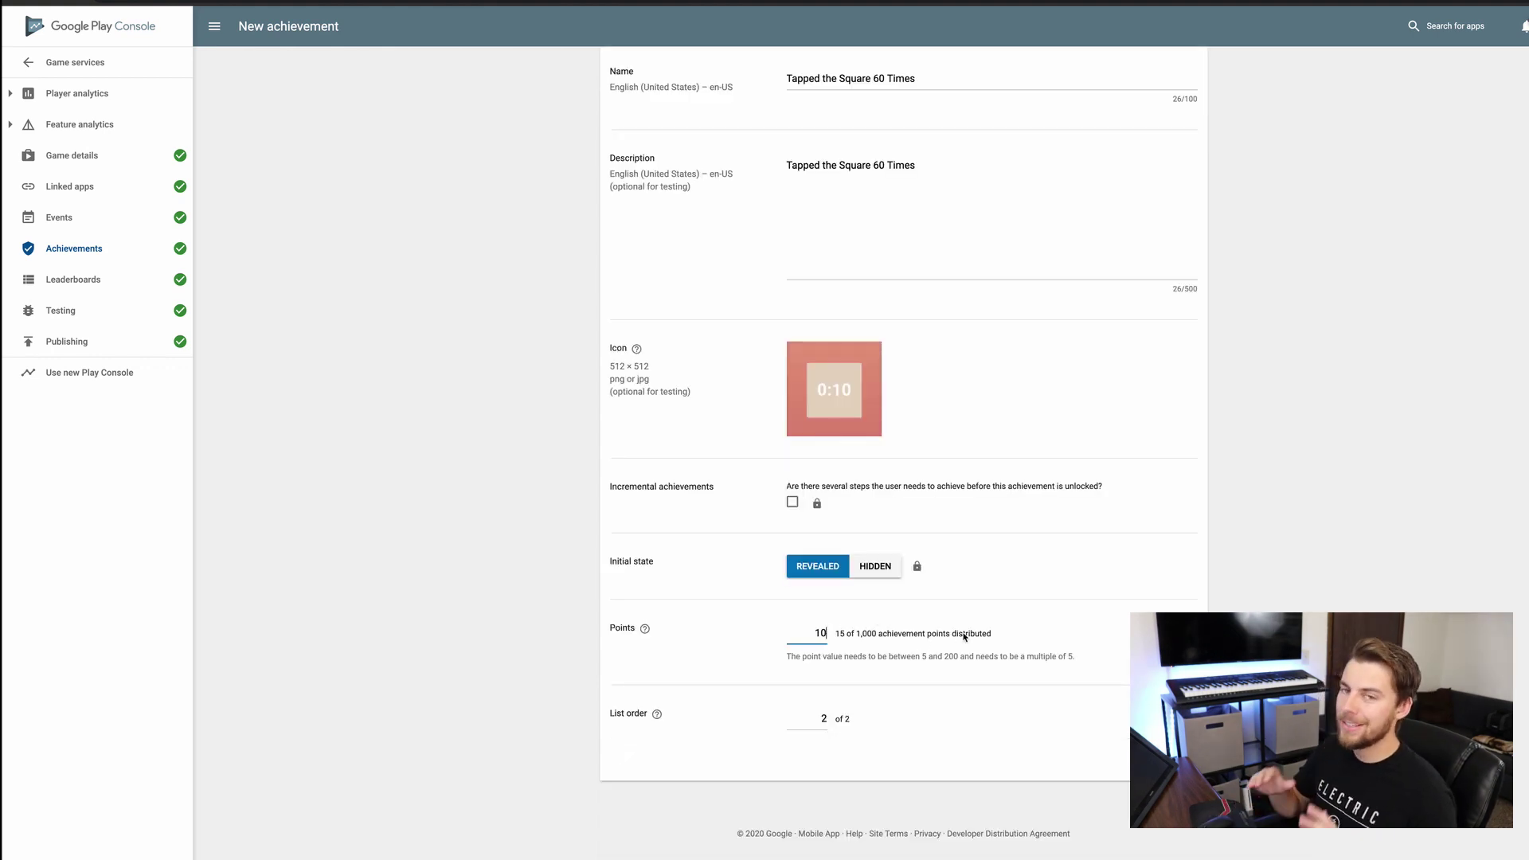
key(BackSpace)
key(BackSpace)
text(20)
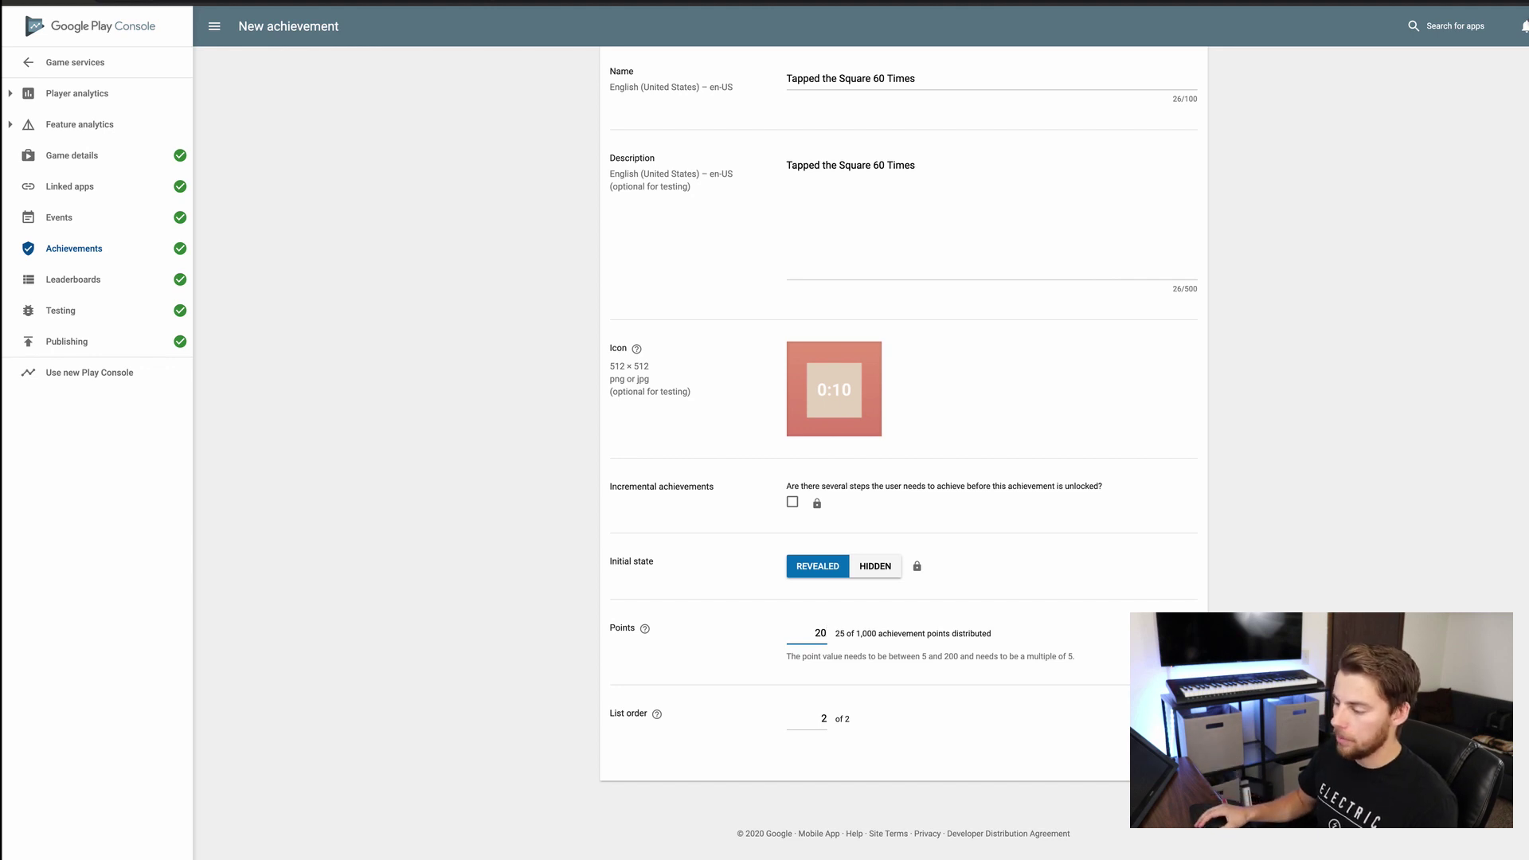
scroll(826, 690, up, 3)
click(668, 132)
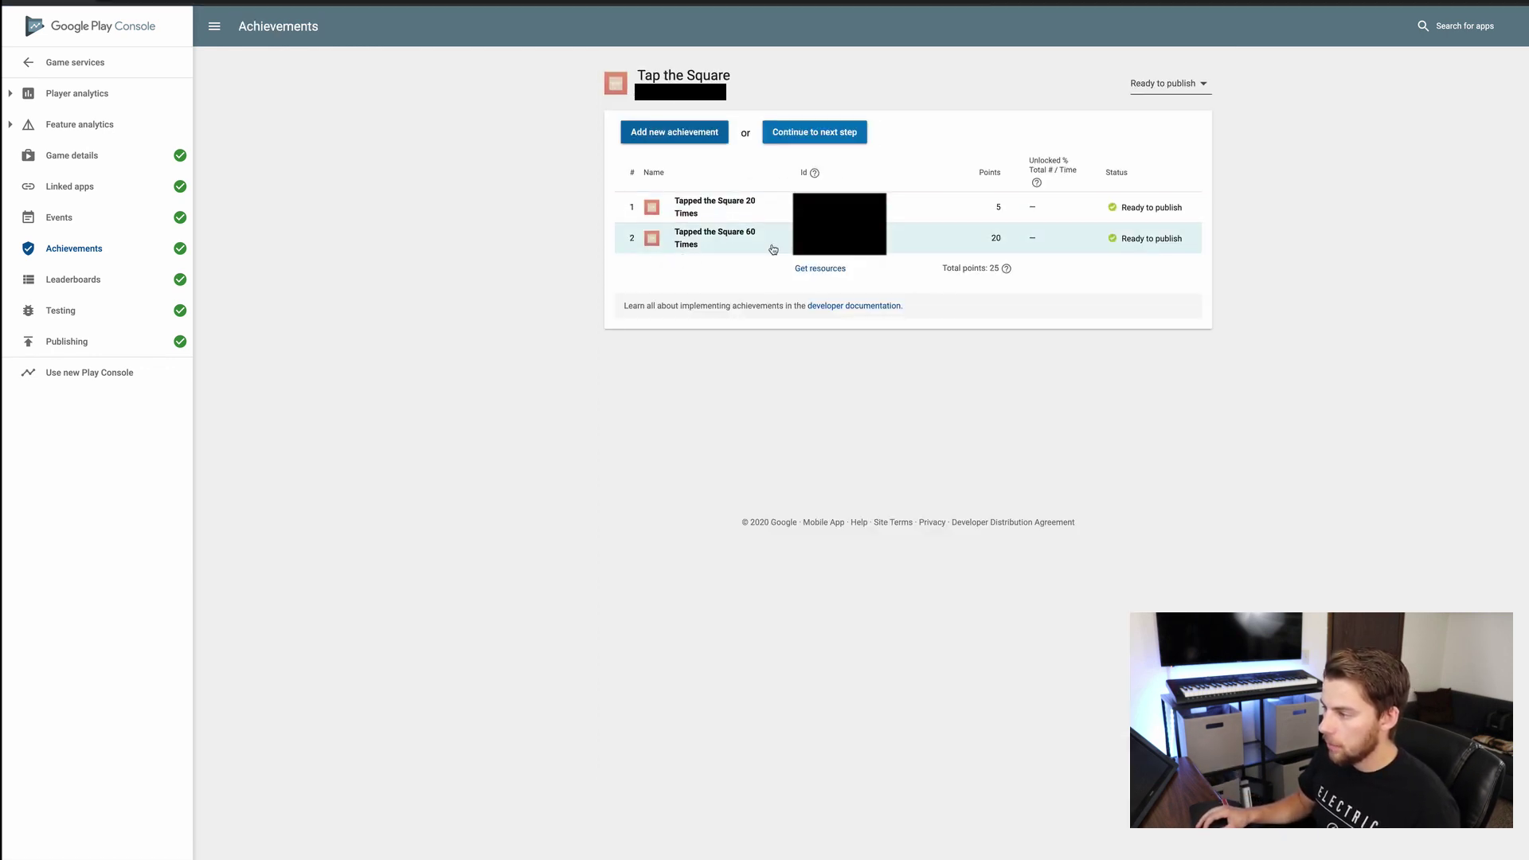
Save 'Tapped the Square 100 Times' at 50 points and open its details page
click(757, 235)
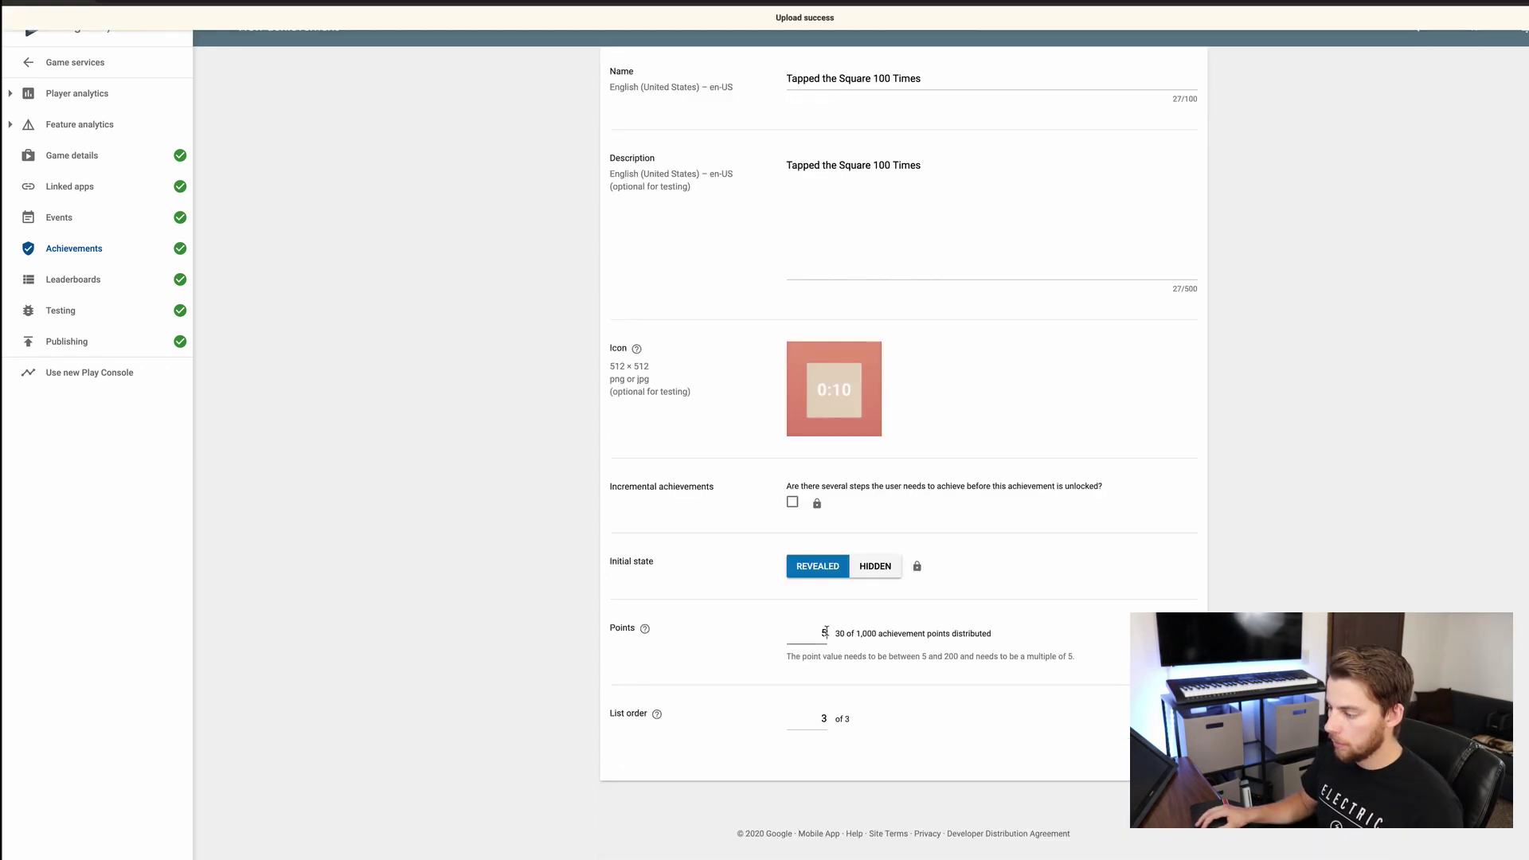
click(826, 631)
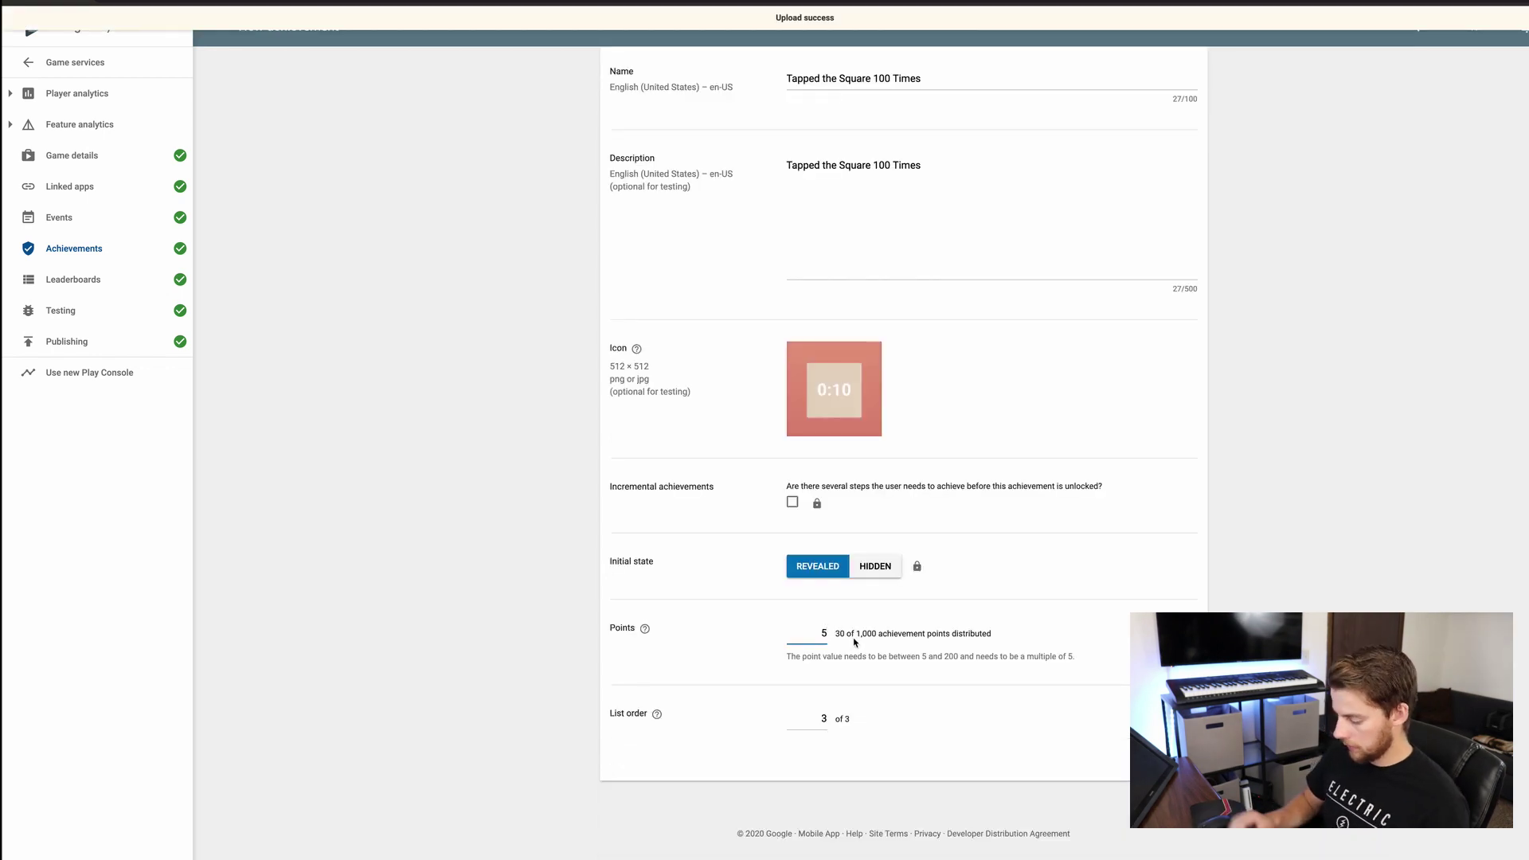
key(BackSpace)
text(50)
scroll(903, 447, up, 2)
click(666, 133)
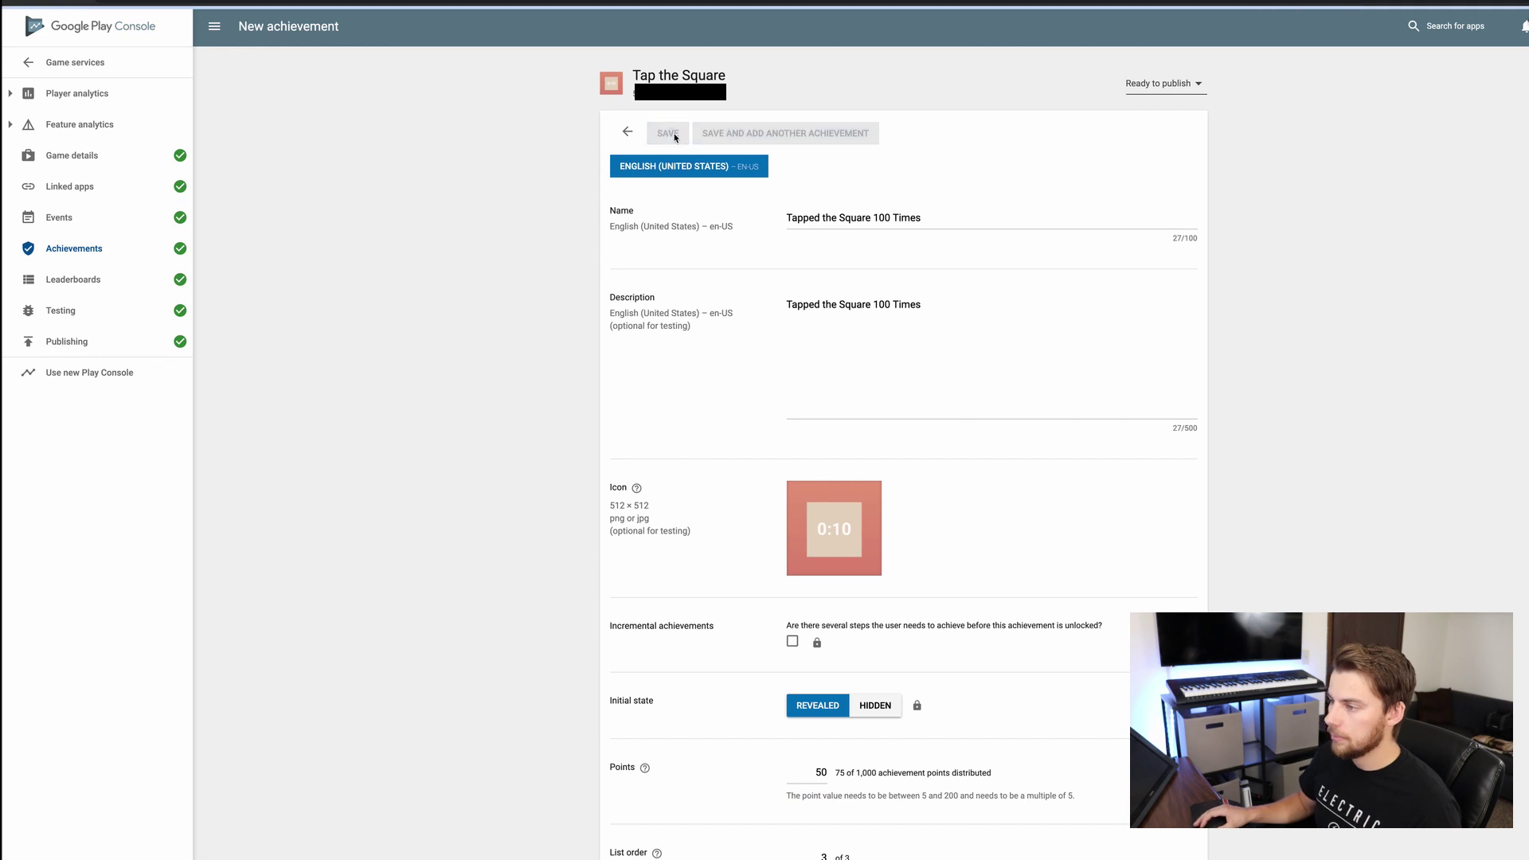
click(760, 274)
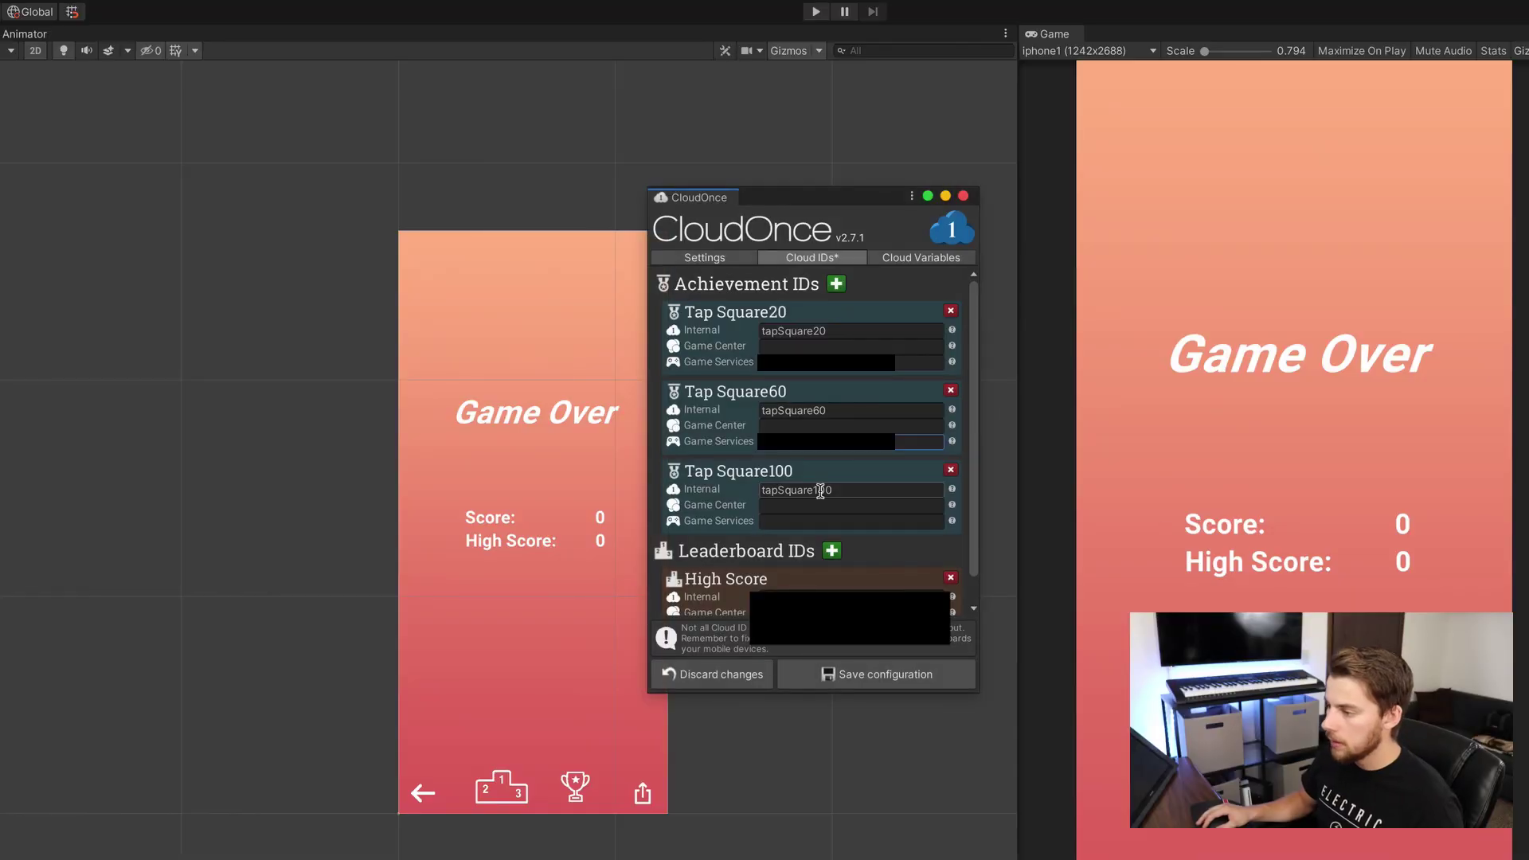
Paste the 100-times achievement ID into Tap Square100's Game Services field
click(816, 521)
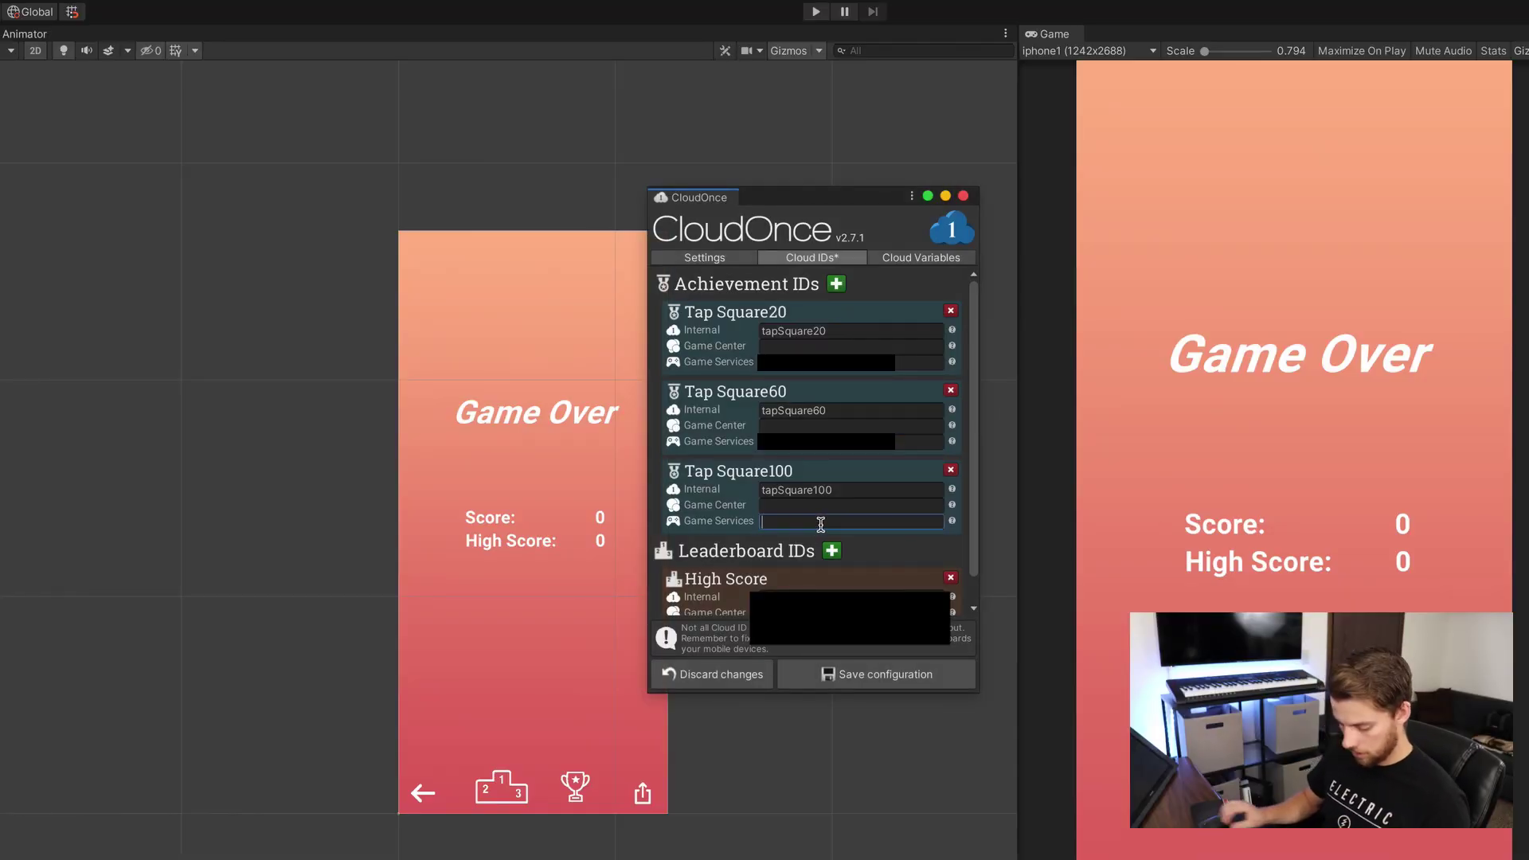
key(super+v)
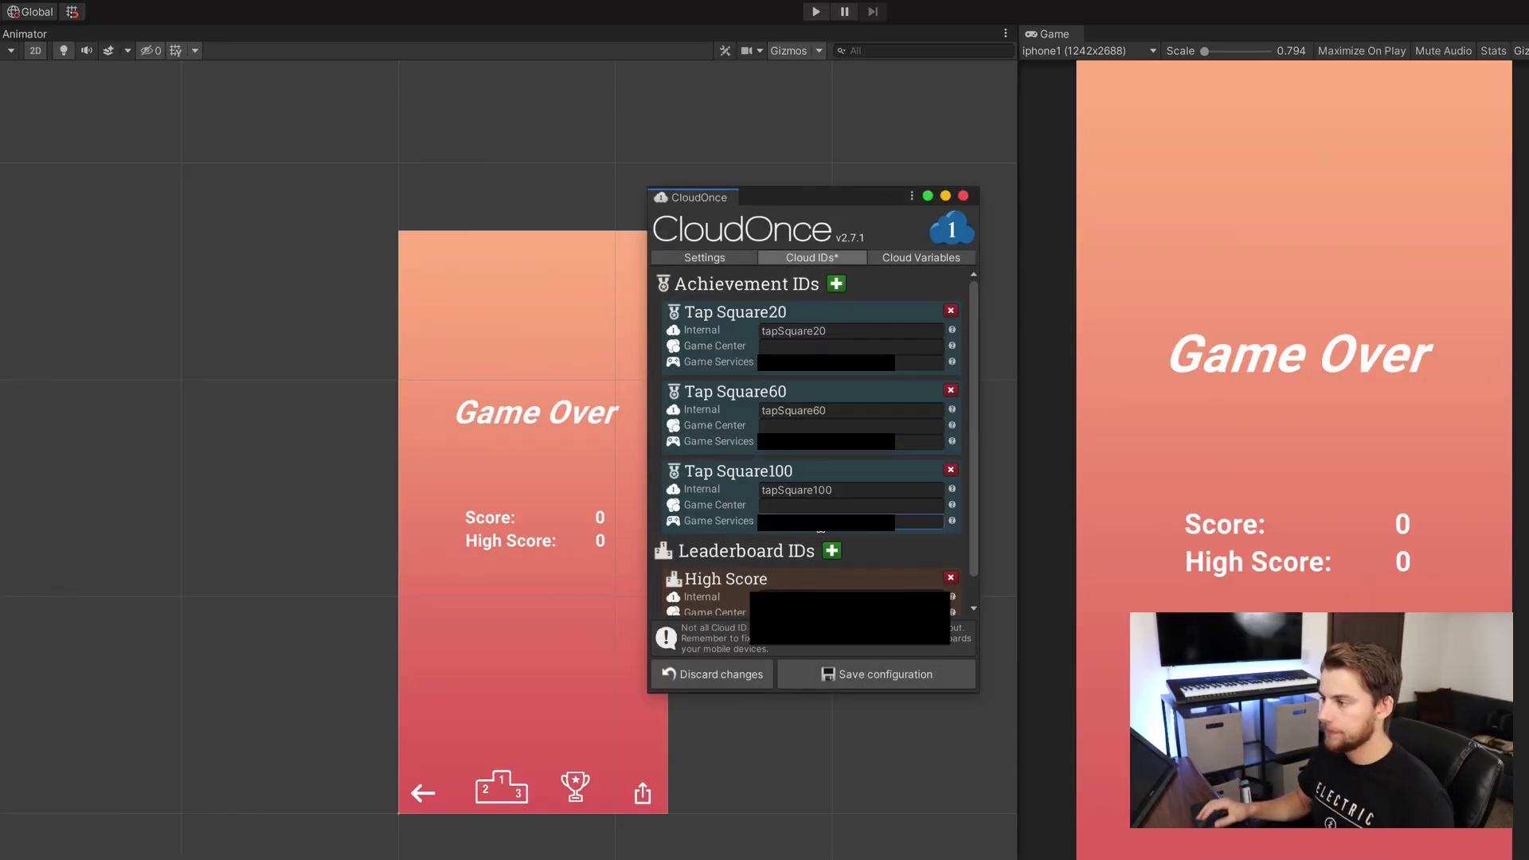